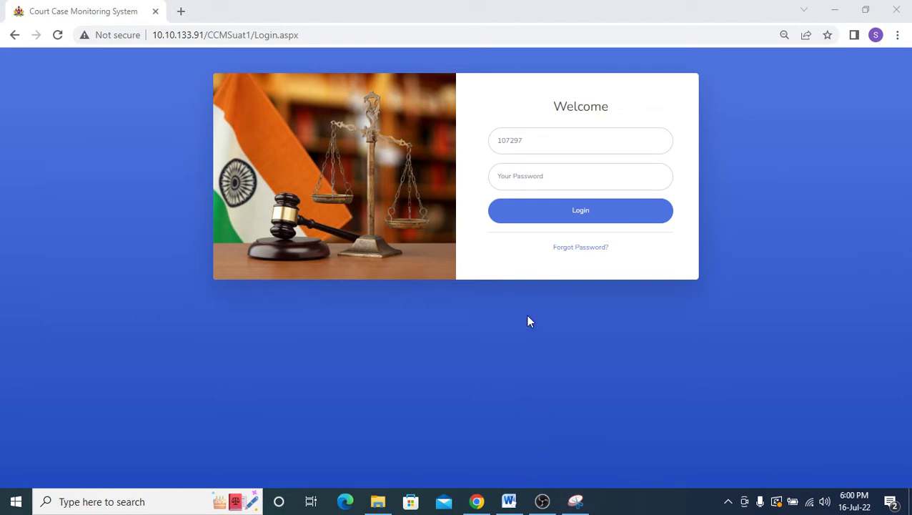
Enter the account password and log in to the Court Case Monitoring System.
{"action": "left_click", "coordinate": [536, 179]}
{"action": "type", "text": "a"}
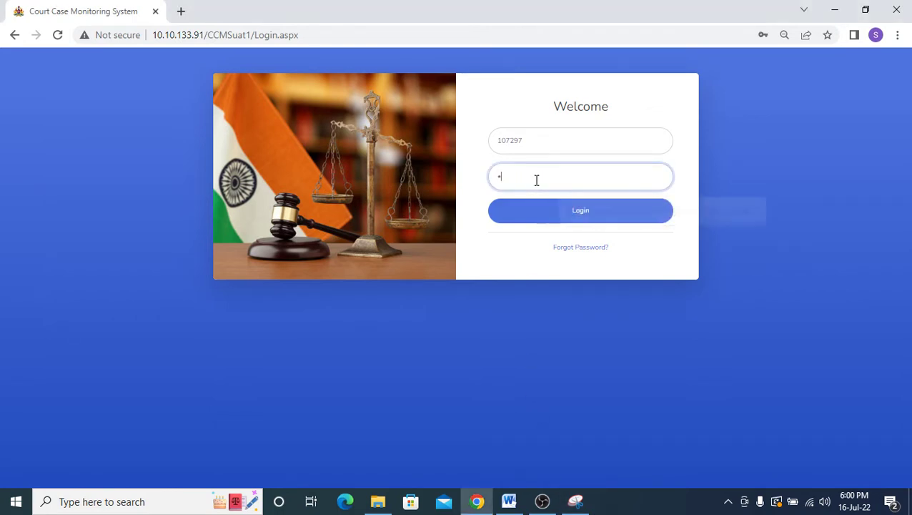
{"action": "type", "text": "a"}
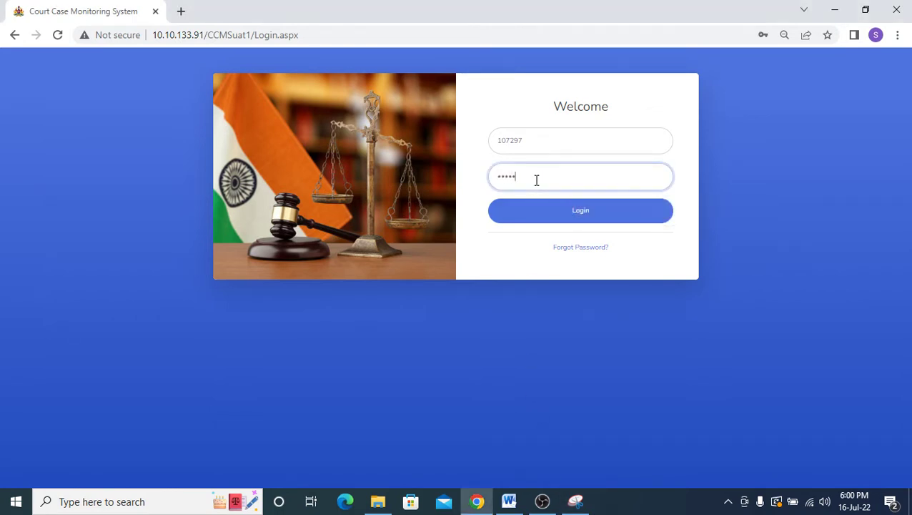
{"action": "left_click", "coordinate": [540, 214]}
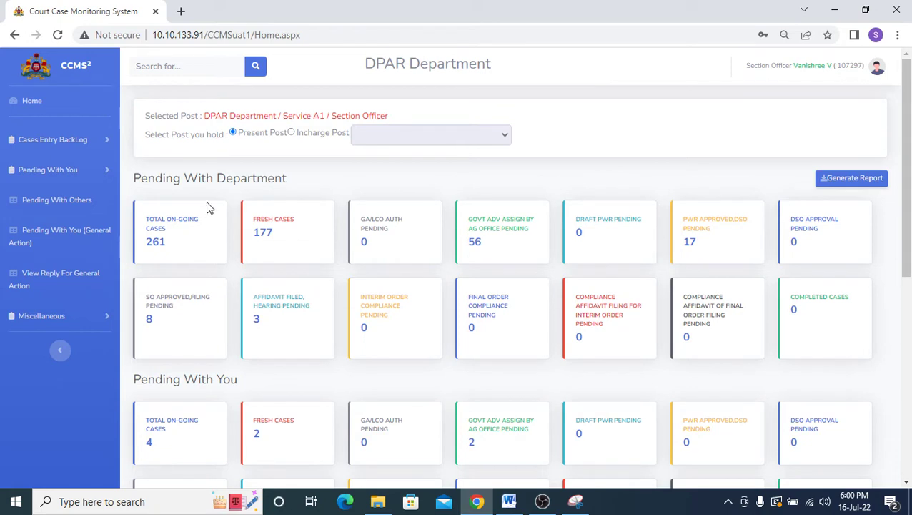
Start a backlog entry and pull Writ Petition case no. 699 of 2021, Bangalore bench, from the High Court.
{"action": "left_click", "coordinate": [56, 145]}
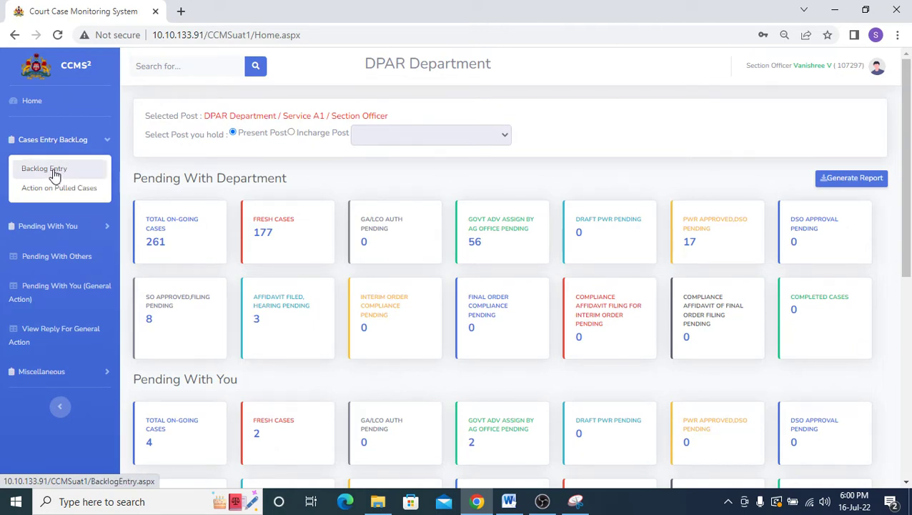
{"action": "left_click", "coordinate": [55, 172]}
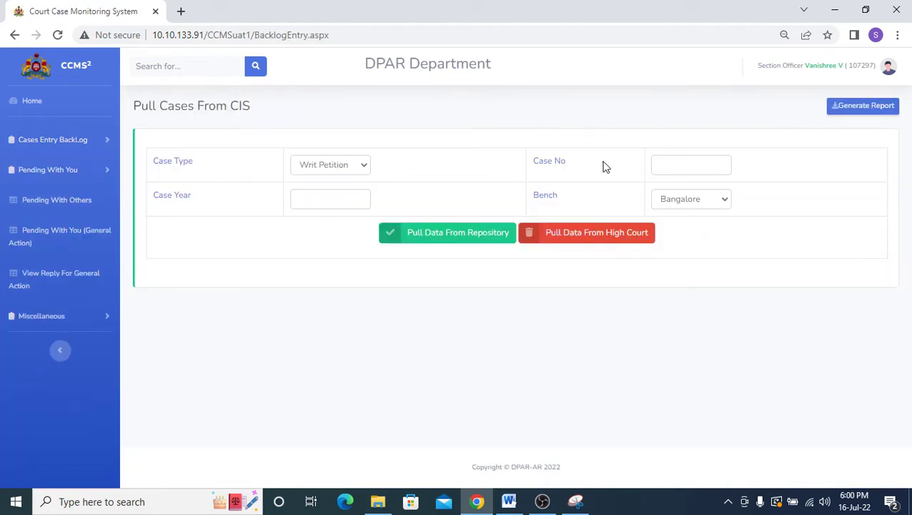
{"action": "left_click", "coordinate": [664, 164]}
{"action": "left_click", "coordinate": [337, 199]}
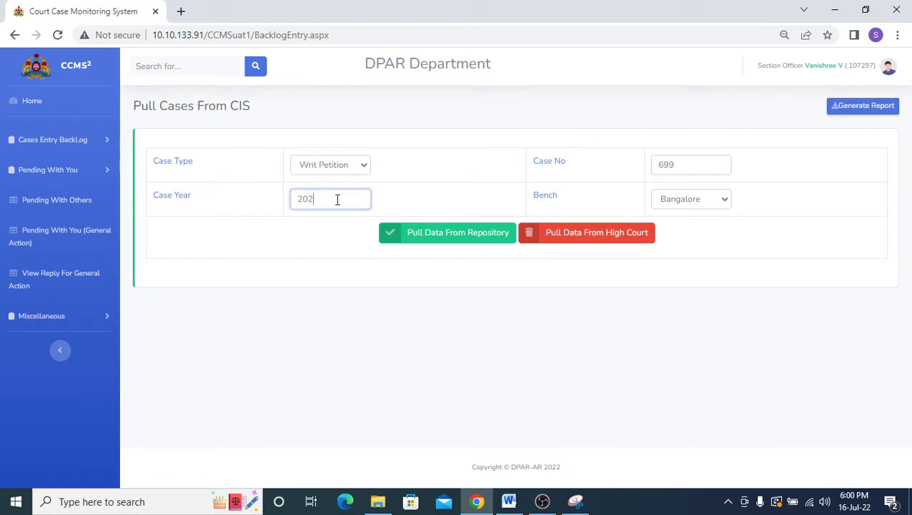
{"action": "left_click", "coordinate": [693, 202]}
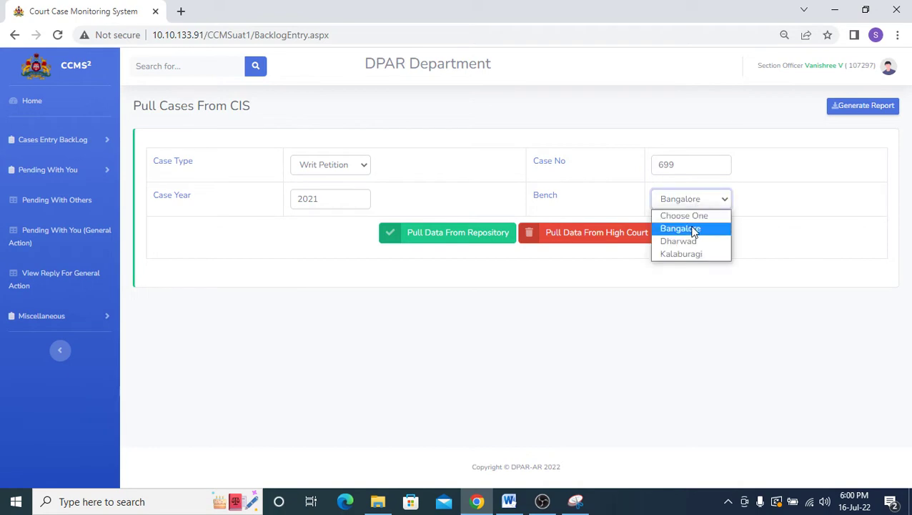
{"action": "left_click", "coordinate": [691, 229]}
{"action": "left_click", "coordinate": [624, 233]}
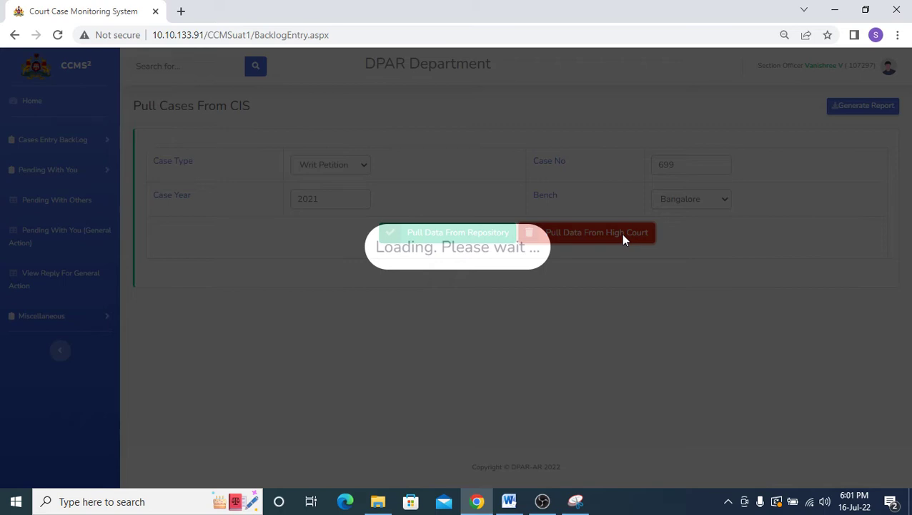
Confirm and save the pulled case details.
{"action": "scroll", "coordinate": [626, 408], "scroll_direction": "down", "scroll_amount": 1}
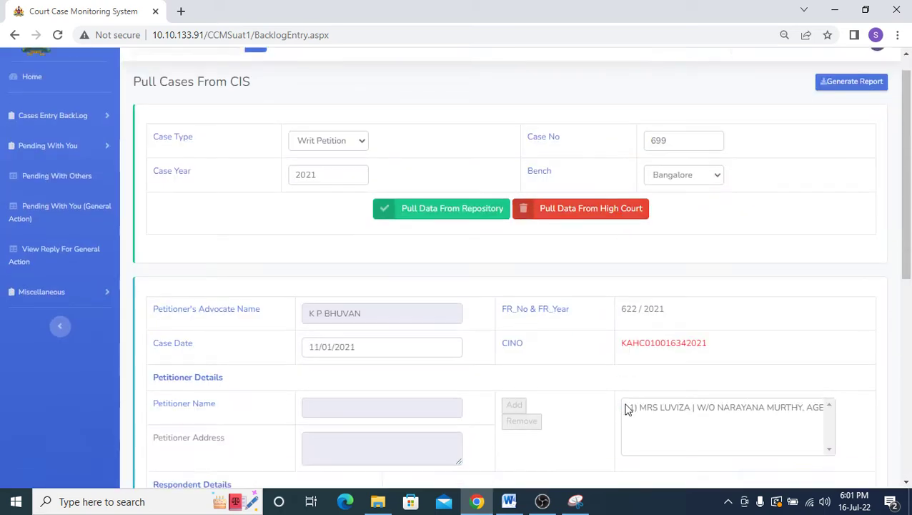
{"action": "scroll", "coordinate": [626, 407], "scroll_direction": "down", "scroll_amount": 6}
{"action": "left_click", "coordinate": [515, 388]}
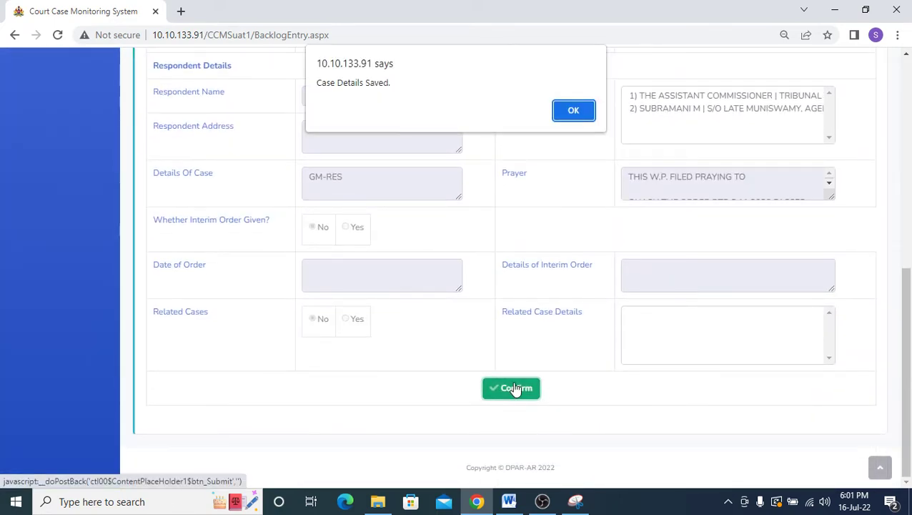
{"action": "left_click", "coordinate": [574, 111]}
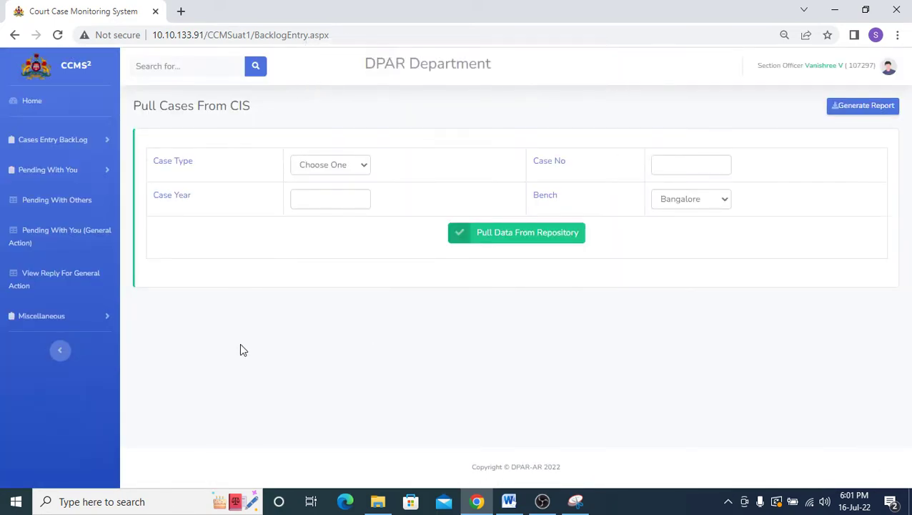
Open the action form for case WP/699/2021/B from the pulled backlog cases.
{"action": "left_click", "coordinate": [53, 142]}
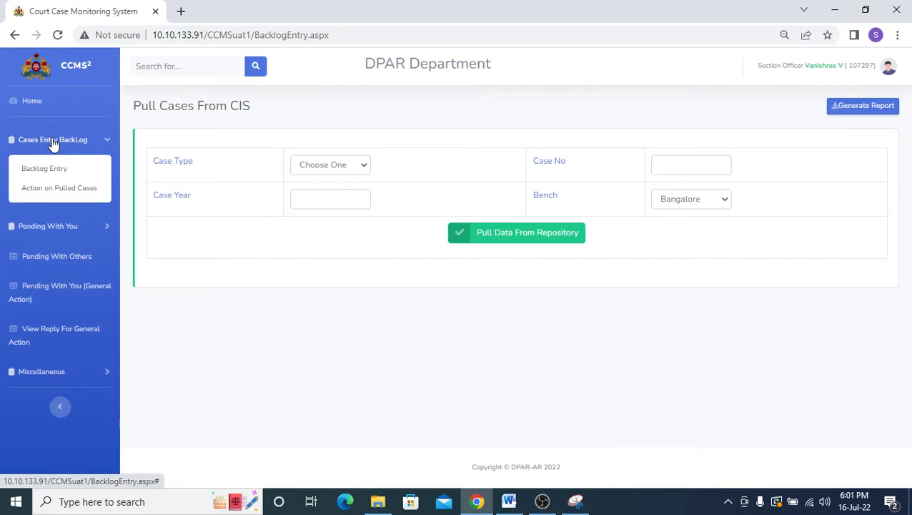
{"action": "left_click", "coordinate": [56, 191]}
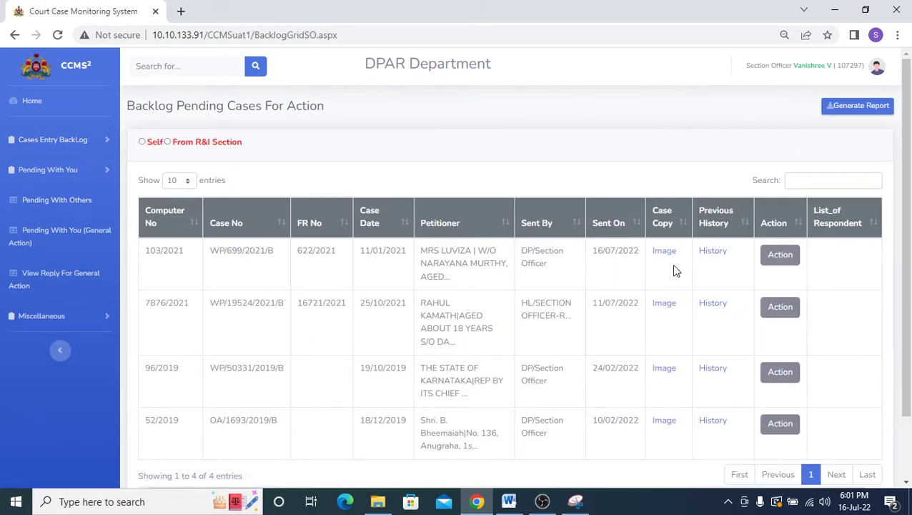
{"action": "scroll", "coordinate": [611, 452], "scroll_direction": "down", "scroll_amount": 2}
{"action": "scroll", "coordinate": [611, 452], "scroll_direction": "up", "scroll_amount": 2}
{"action": "left_click", "coordinate": [788, 259]}
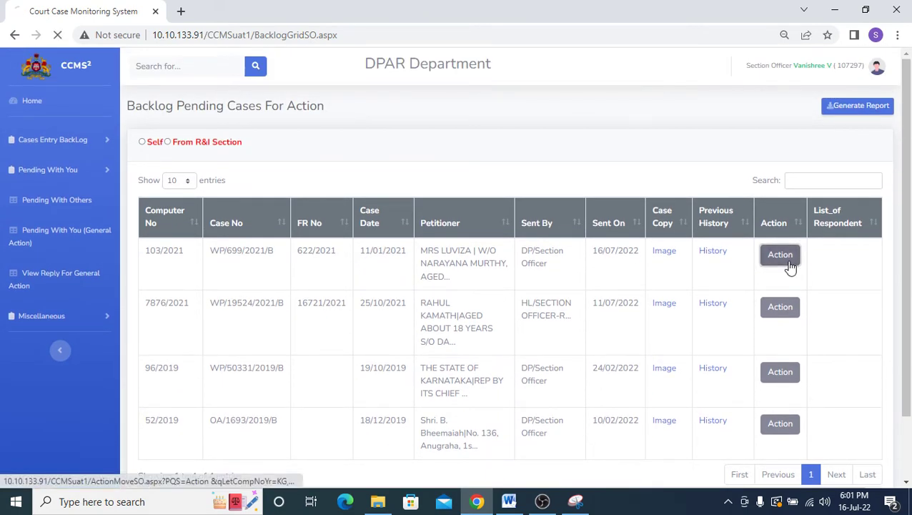
Enter the noting "for action" and upload Annexure1.pdf as the scanned case copy.
{"action": "left_click", "coordinate": [319, 257]}
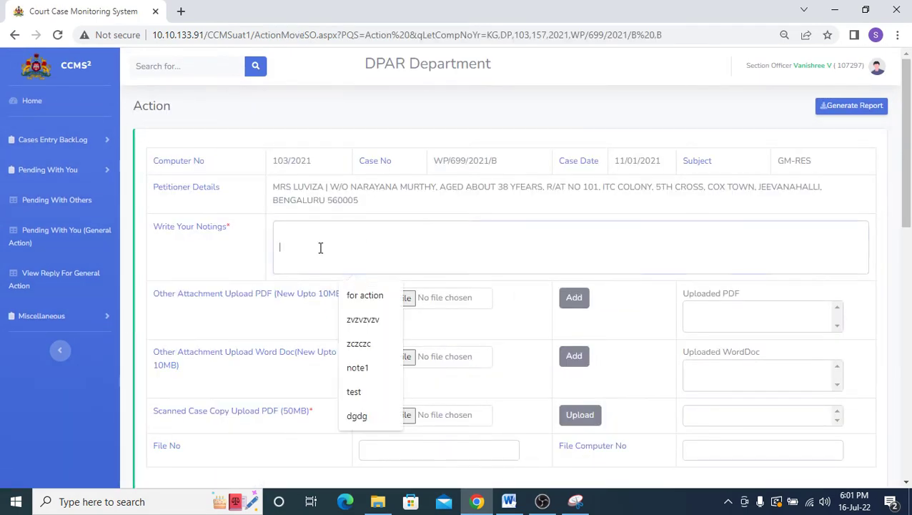
{"action": "left_click", "coordinate": [358, 297]}
{"action": "scroll", "coordinate": [356, 351], "scroll_direction": "down", "scroll_amount": 3}
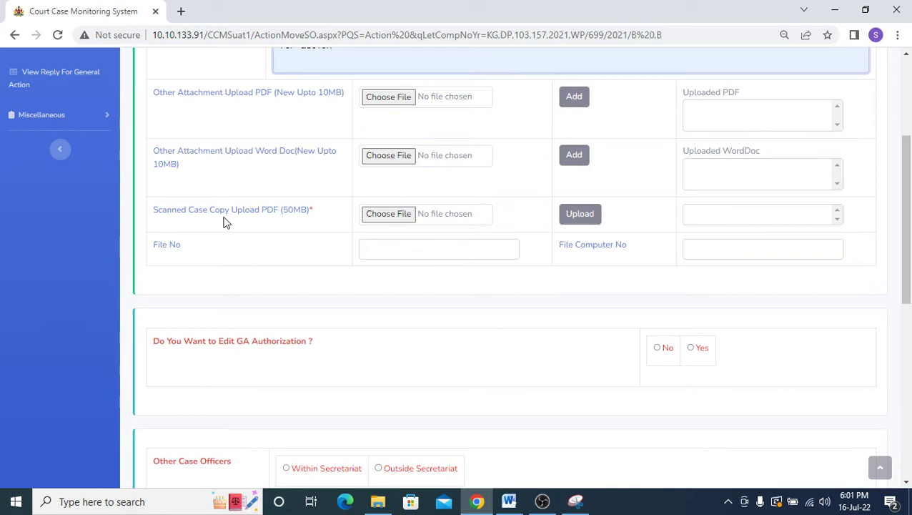
{"action": "double_click", "coordinate": [290, 210]}
{"action": "left_click", "coordinate": [379, 216]}
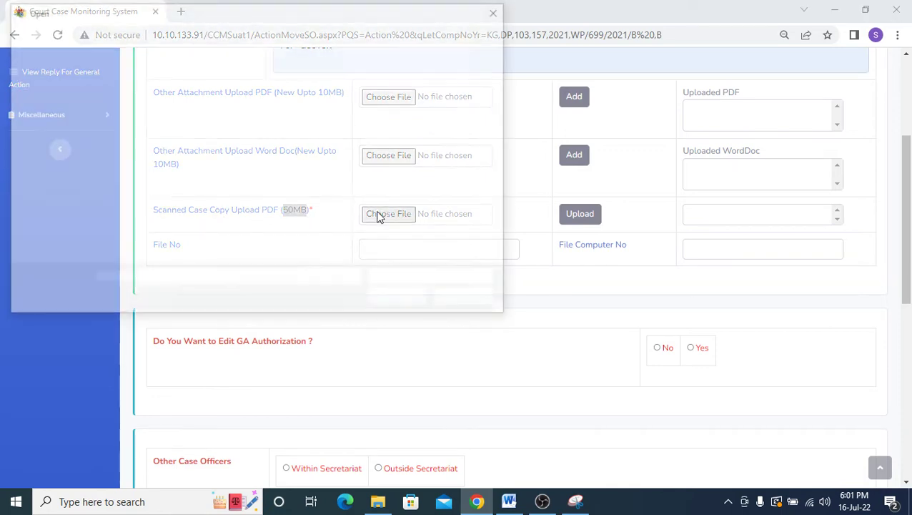
{"action": "double_click", "coordinate": [400, 115]}
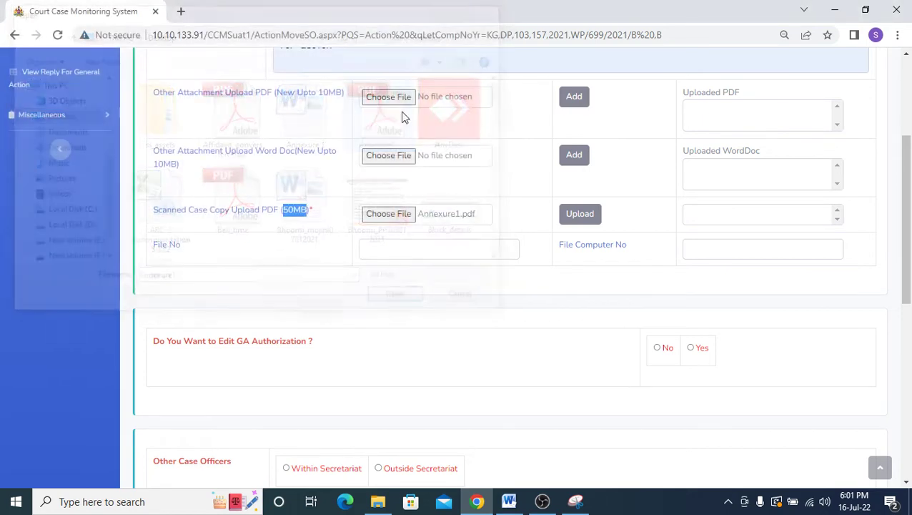
{"action": "left_click", "coordinate": [577, 213]}
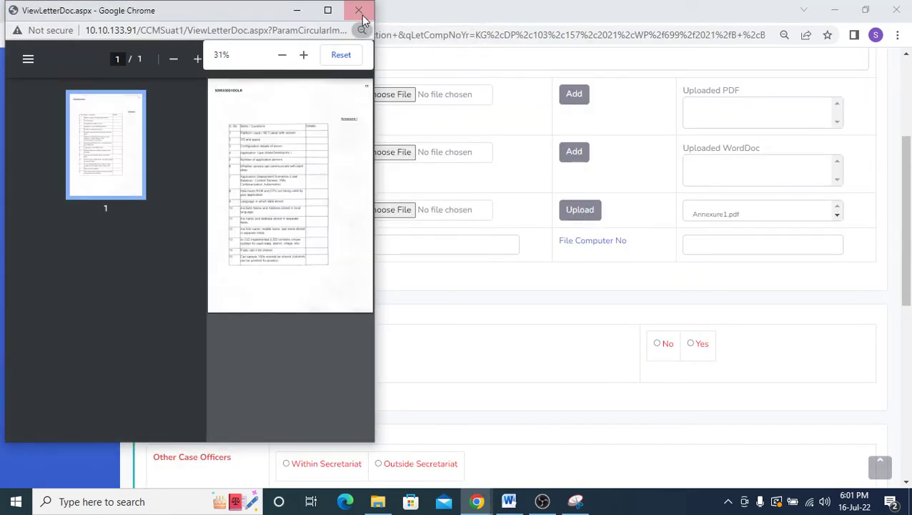
{"action": "left_click", "coordinate": [359, 11]}
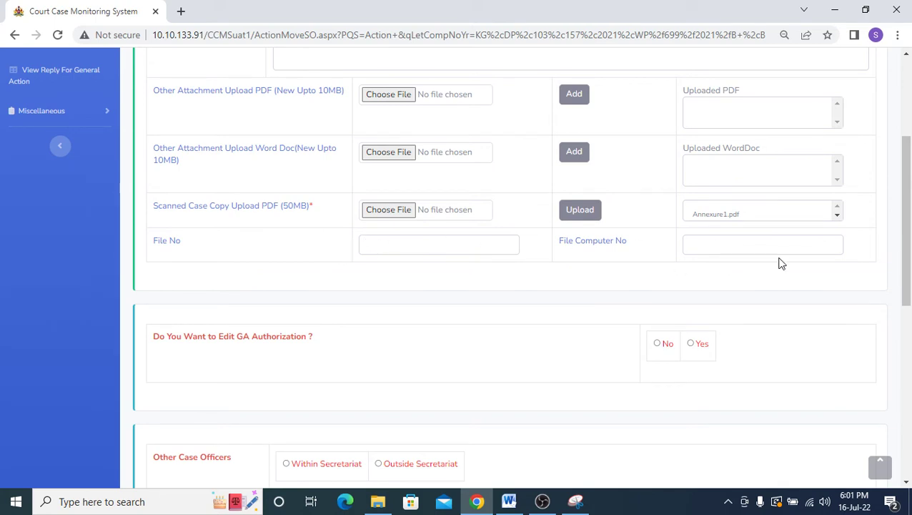
{"action": "left_click", "coordinate": [717, 244]}
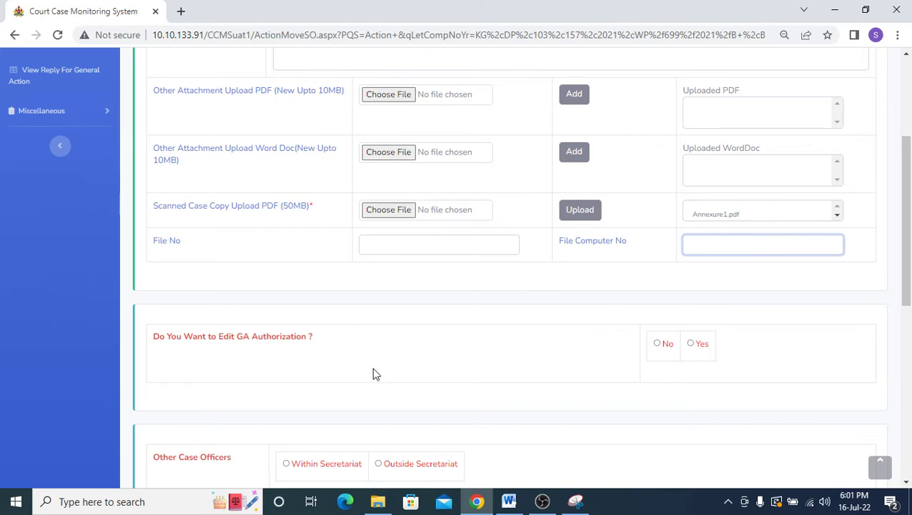
Choose Yes for editing the GA authorization.
{"action": "scroll", "coordinate": [372, 374], "scroll_direction": "down", "scroll_amount": 2}
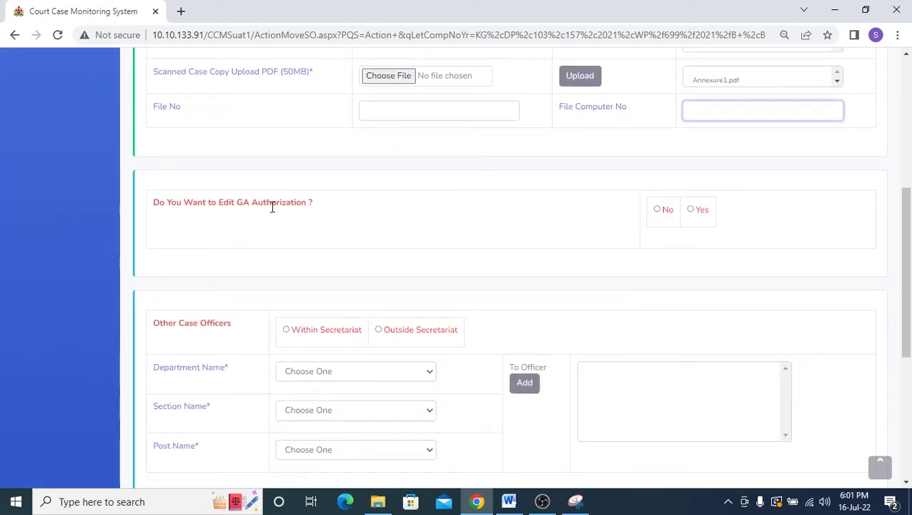
{"action": "left_click", "coordinate": [692, 212]}
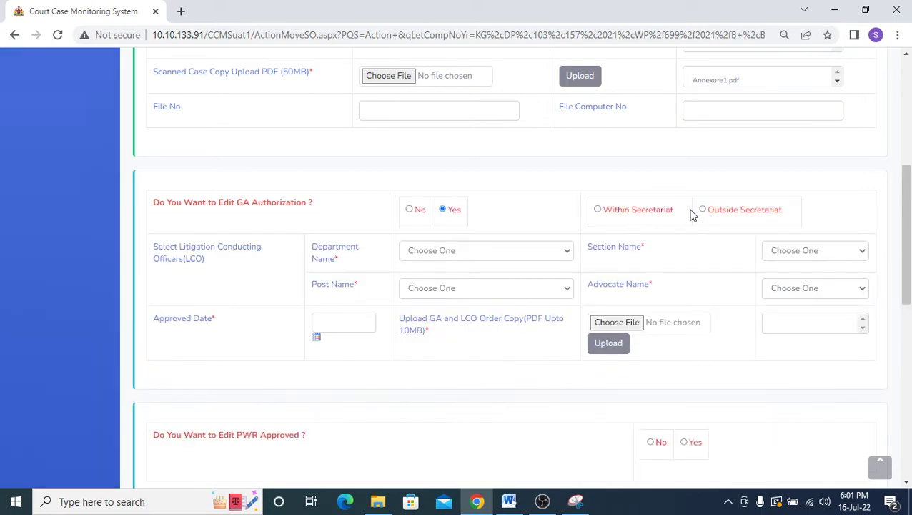
{"action": "scroll", "coordinate": [461, 275], "scroll_direction": "down", "scroll_amount": 1}
{"action": "scroll", "coordinate": [562, 288], "scroll_direction": "up", "scroll_amount": 1}
Try Outside Secretariat for the litigation conducting officer, with Education Primary and Secondary Department as the secretariat department.
{"action": "left_click", "coordinate": [705, 214]}
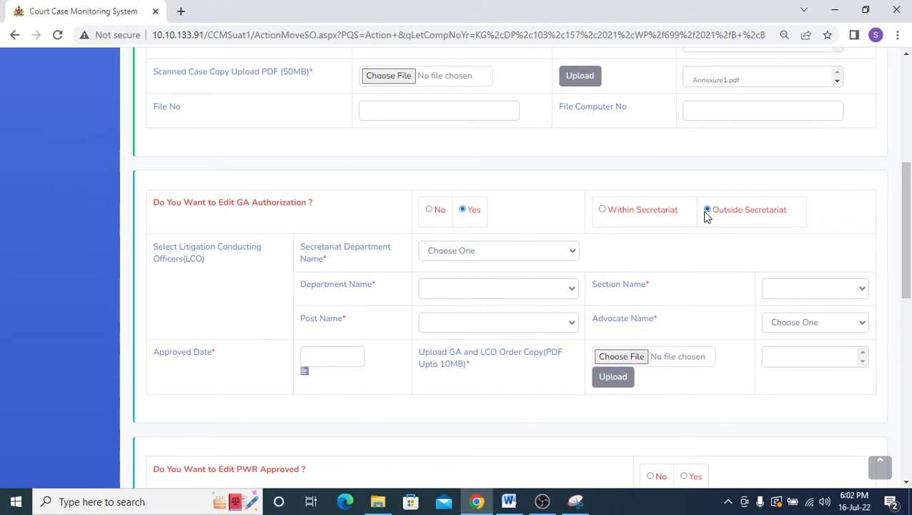
{"action": "left_click", "coordinate": [492, 251]}
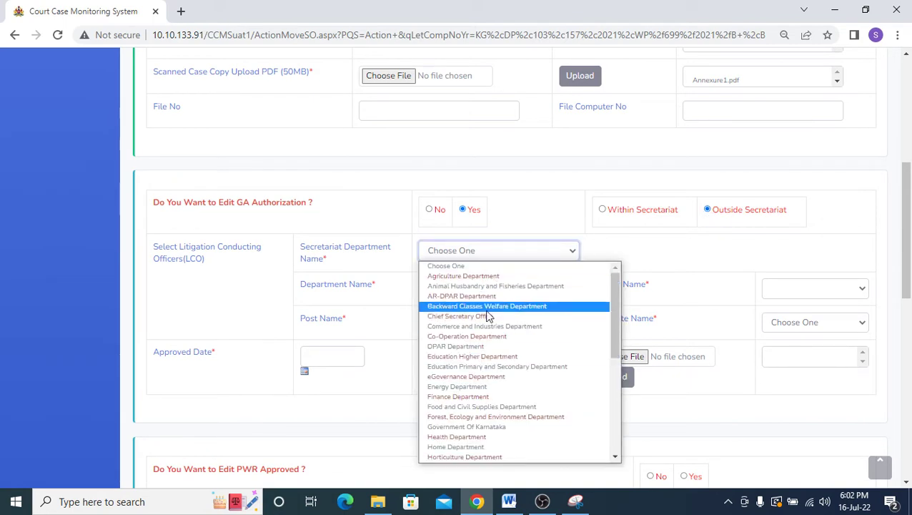
{"action": "left_click", "coordinate": [493, 366]}
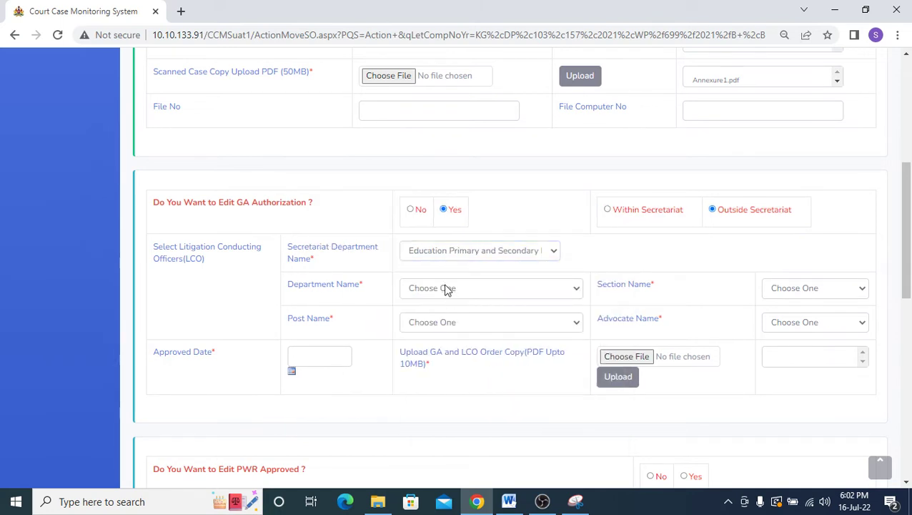
{"action": "left_click", "coordinate": [446, 288]}
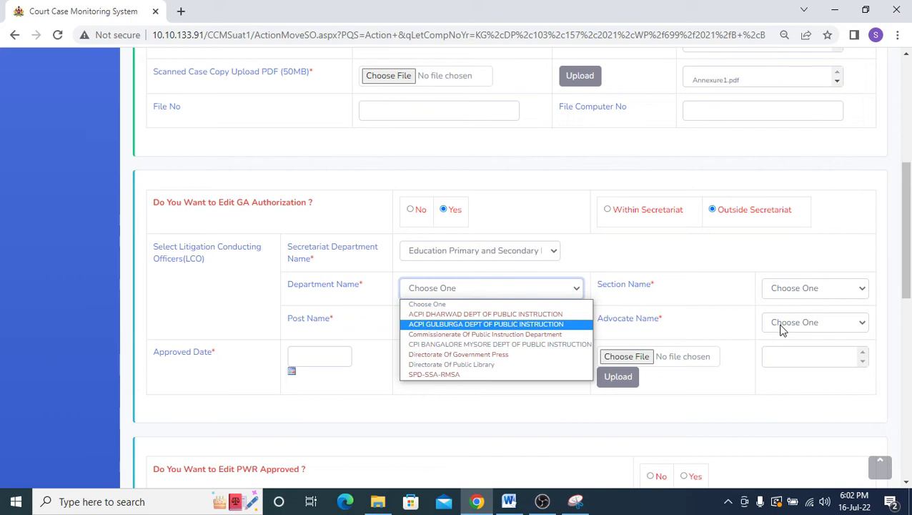
Set the litigation conducting officer to Within Secretariat, DPAR Department, section Under Secretary Services-1.
{"action": "left_click", "coordinate": [628, 212]}
{"action": "left_click", "coordinate": [629, 213]}
{"action": "left_click", "coordinate": [461, 251]}
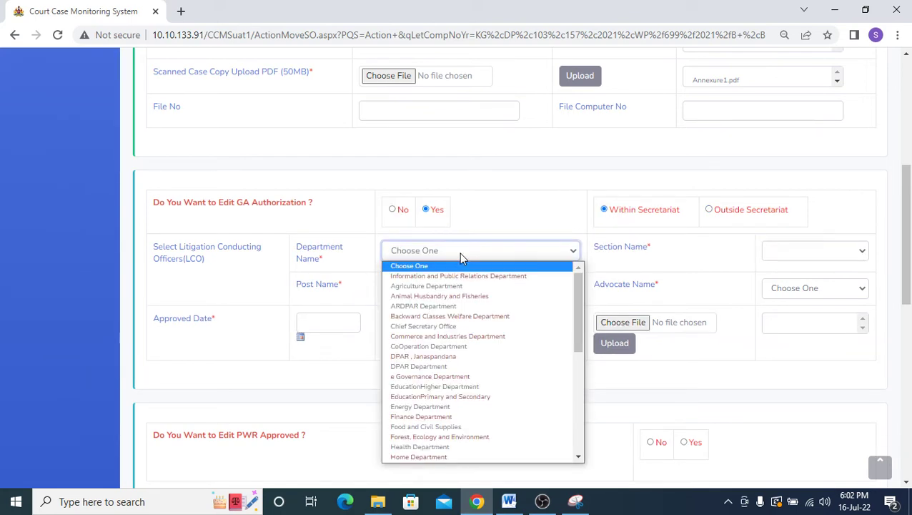
{"action": "left_click", "coordinate": [419, 366]}
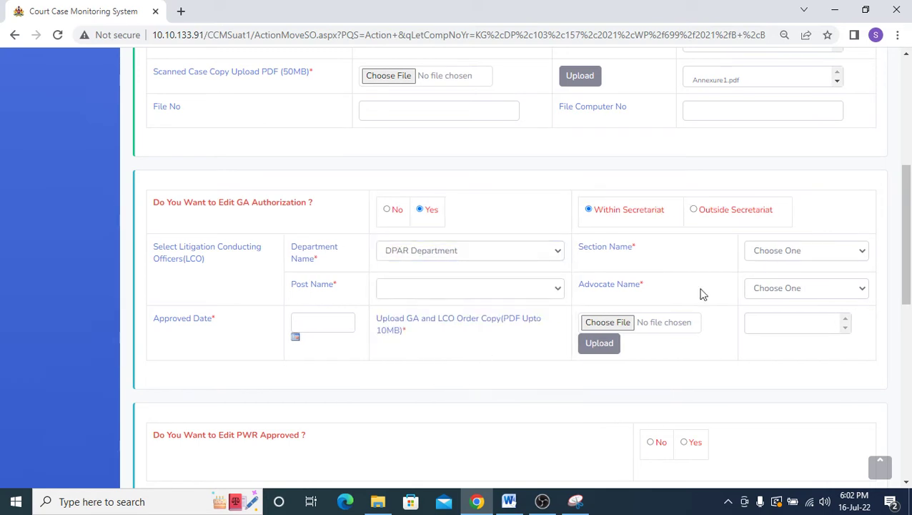
{"action": "left_click", "coordinate": [823, 253]}
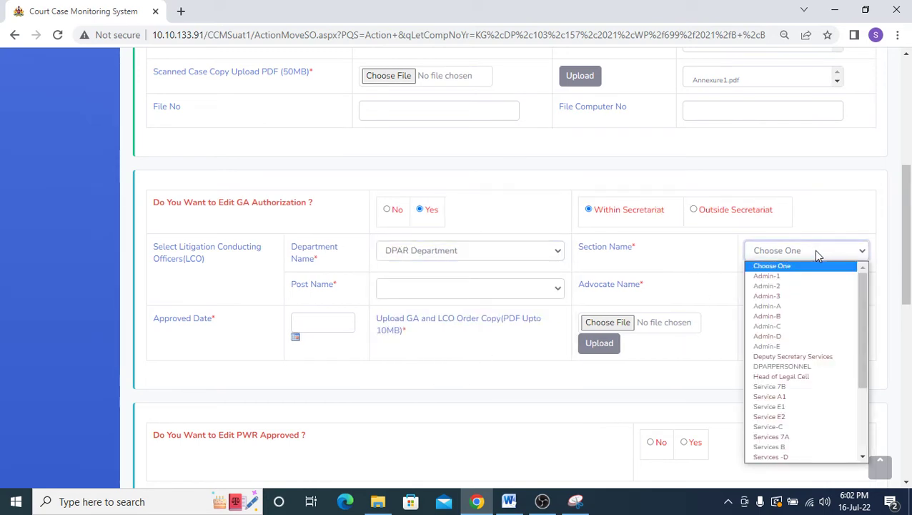
{"action": "scroll", "coordinate": [815, 254], "scroll_direction": "down", "scroll_amount": 2}
{"action": "left_click", "coordinate": [801, 120]}
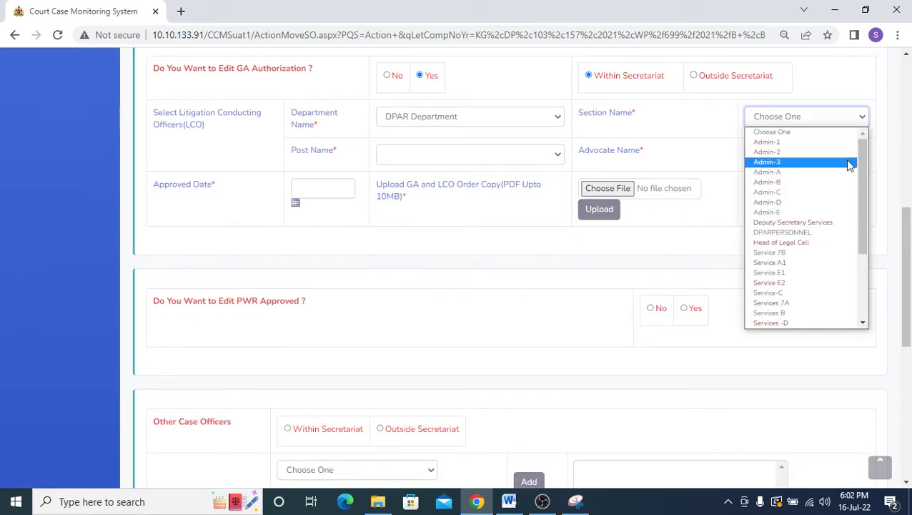
{"action": "scroll", "coordinate": [860, 185], "scroll_direction": "down", "scroll_amount": 5}
{"action": "left_click", "coordinate": [844, 272]}
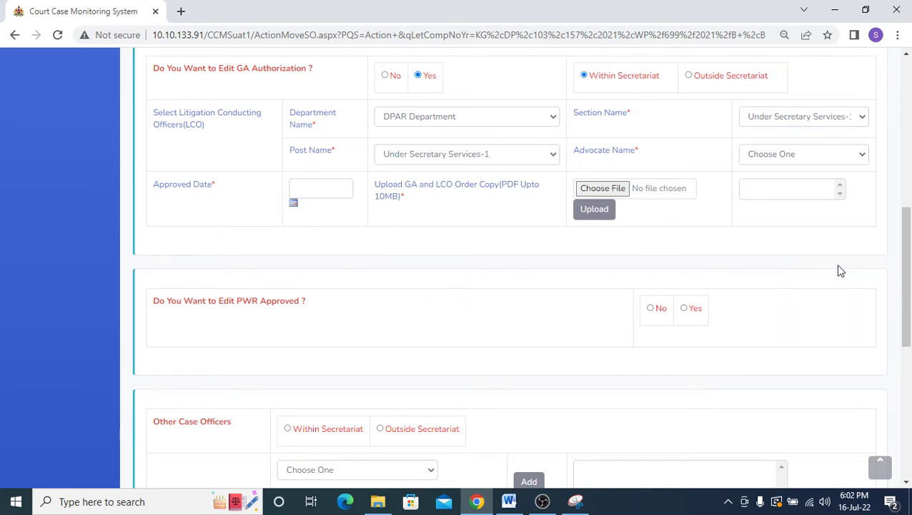
Assign the first listed advocate in the GA authorization details.
{"action": "scroll", "coordinate": [532, 354], "scroll_direction": "up", "scroll_amount": 2}
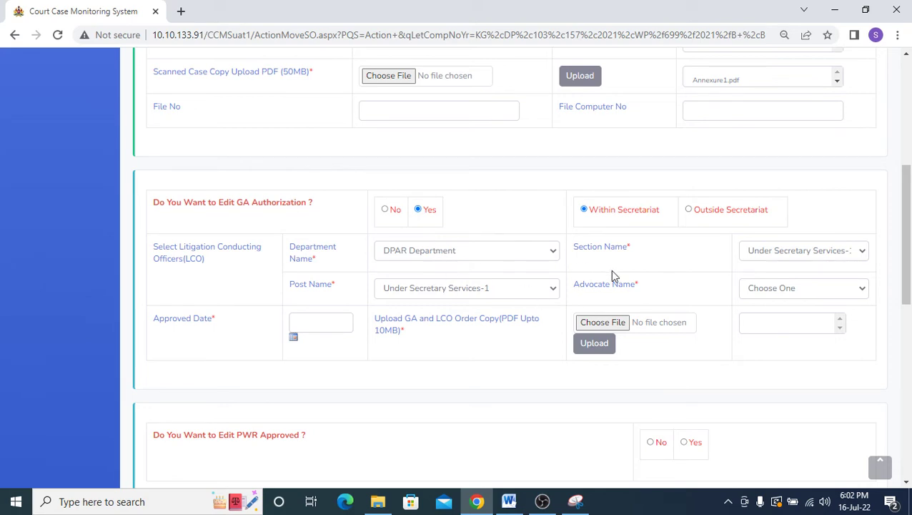
{"action": "left_click", "coordinate": [794, 295]}
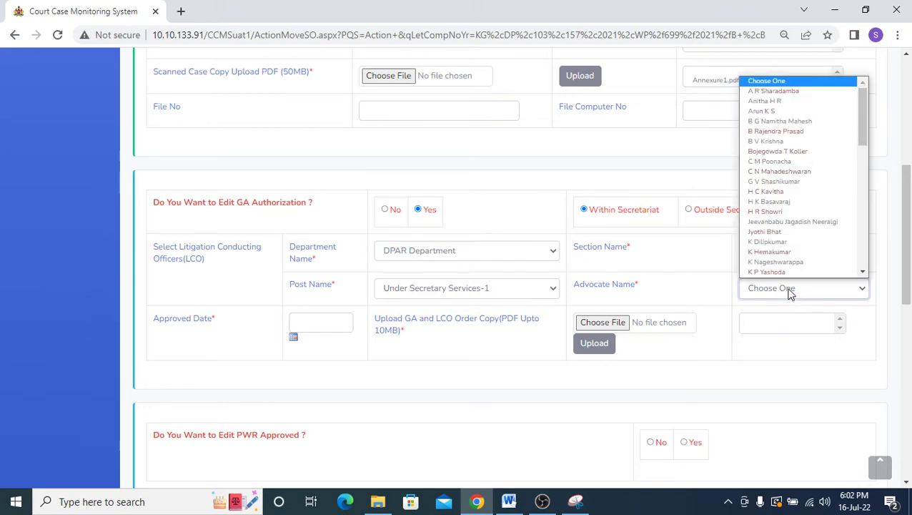
{"action": "left_click", "coordinate": [795, 93]}
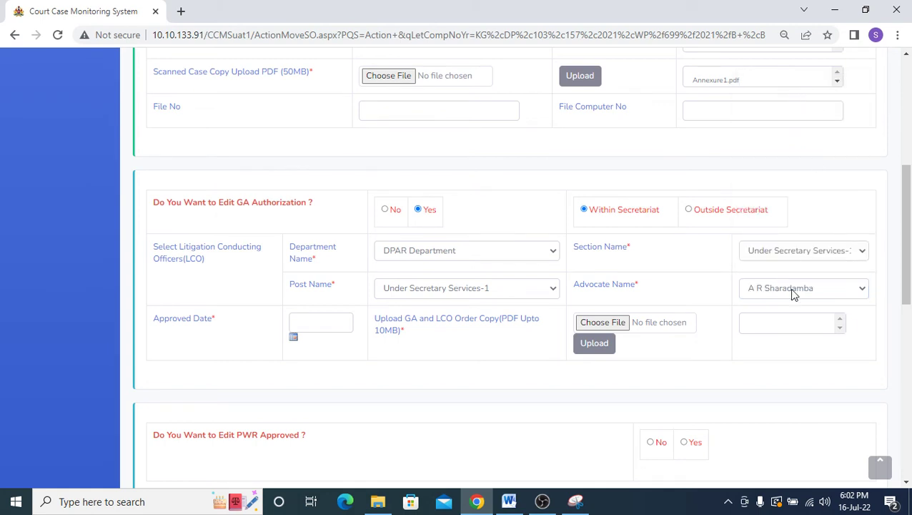
Set the GA authorization's approved date to 03/06/2022 and upload Annexure1.pdf as the GA and LCO order copy.
{"action": "left_click", "coordinate": [308, 322]}
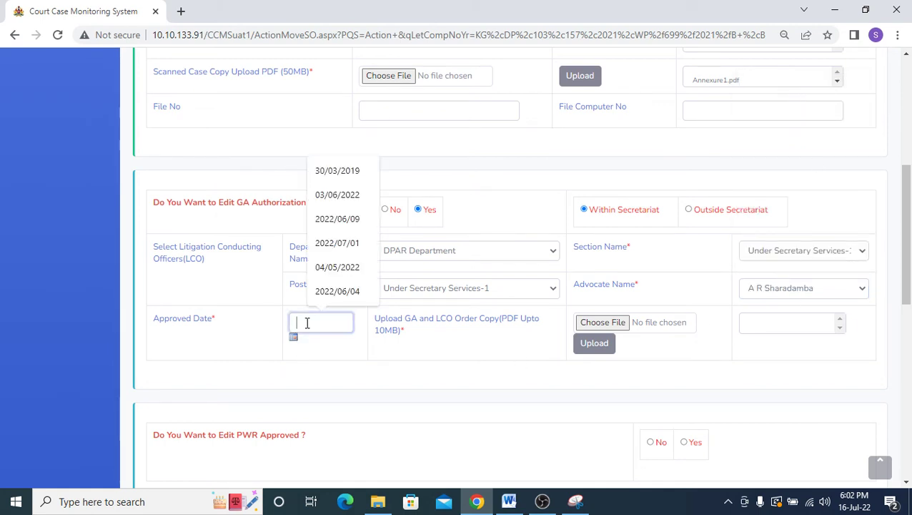
{"action": "left_click", "coordinate": [352, 200]}
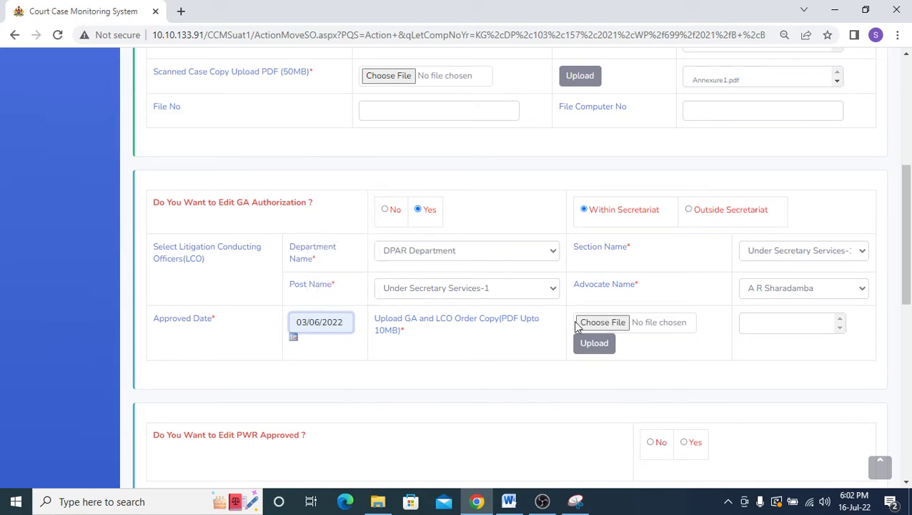
{"action": "left_click", "coordinate": [609, 323]}
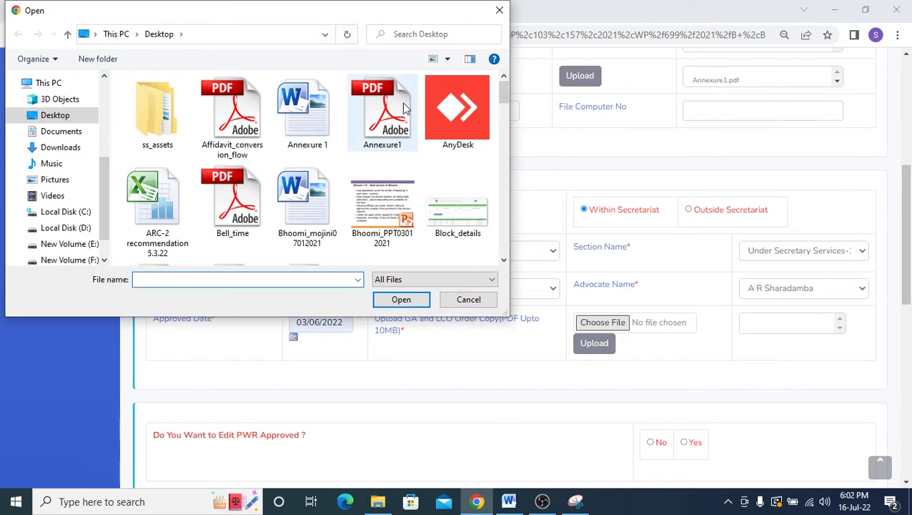
{"action": "double_click", "coordinate": [402, 107]}
{"action": "left_click", "coordinate": [594, 344]}
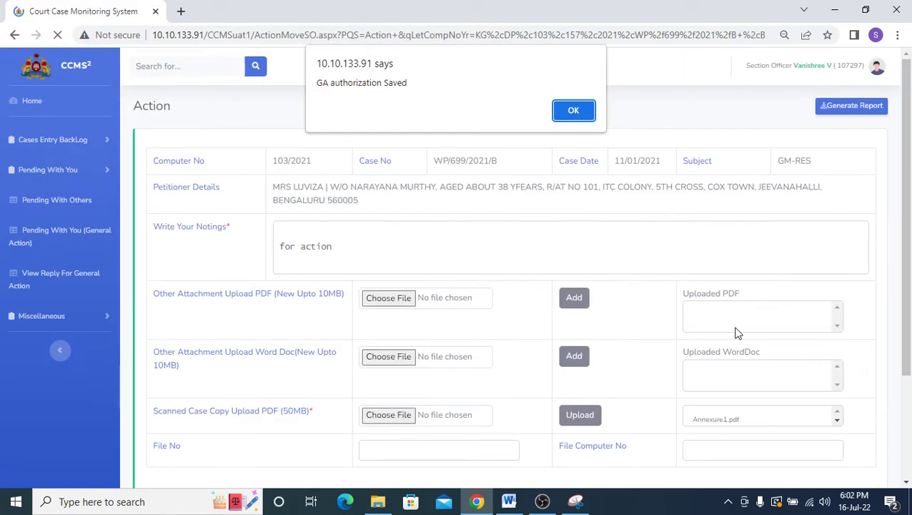
{"action": "left_click", "coordinate": [572, 110]}
Choose Yes for editing PWR Approved and set its approved date to 03/05/2022.
{"action": "scroll", "coordinate": [515, 314], "scroll_direction": "down", "scroll_amount": 2}
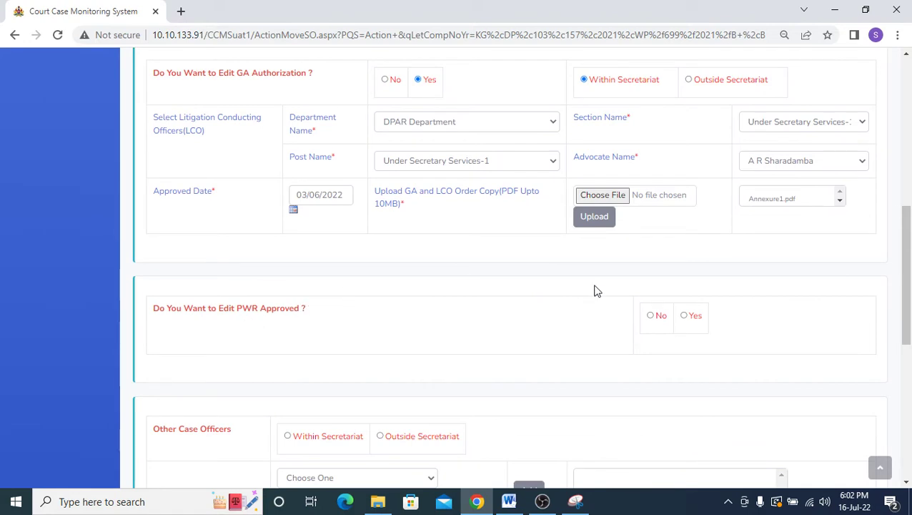
{"action": "left_click", "coordinate": [686, 319]}
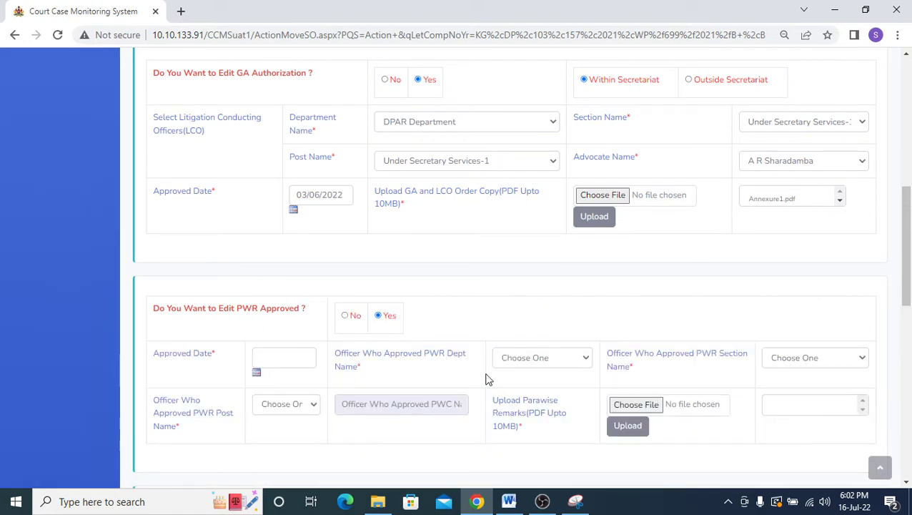
{"action": "scroll", "coordinate": [472, 375], "scroll_direction": "down", "scroll_amount": 2}
{"action": "left_click", "coordinate": [273, 225]}
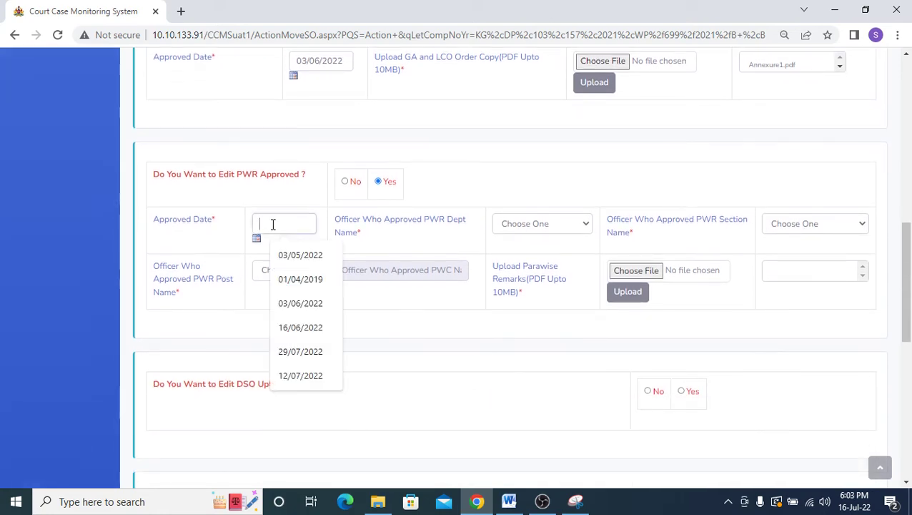
{"action": "left_click", "coordinate": [293, 255]}
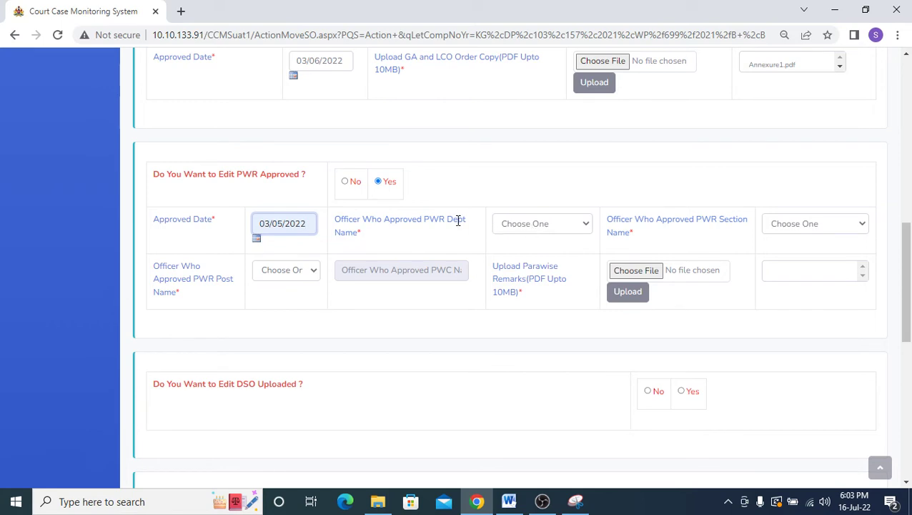
Set the officer who approved the PWR to DPAR Department, section Secretary, post Secretary.
{"action": "left_click", "coordinate": [537, 223]}
{"action": "left_click", "coordinate": [540, 248]}
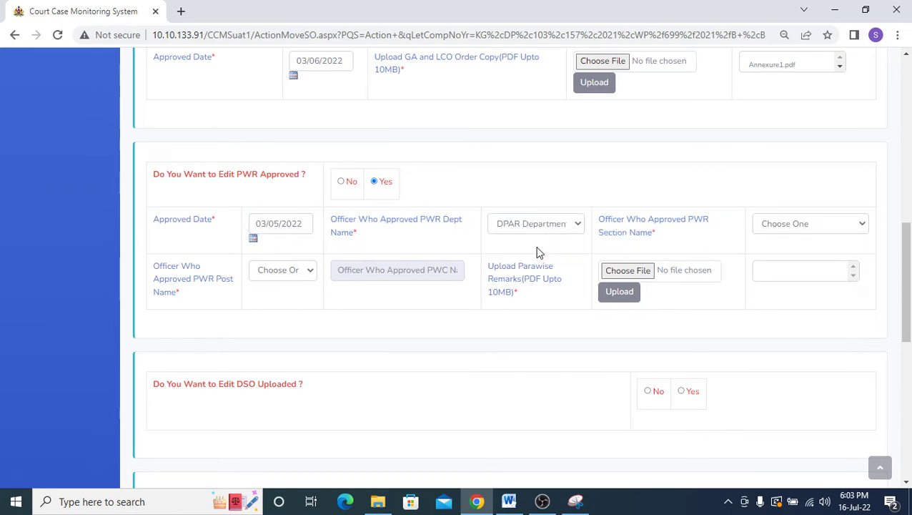
{"action": "left_click", "coordinate": [777, 226]}
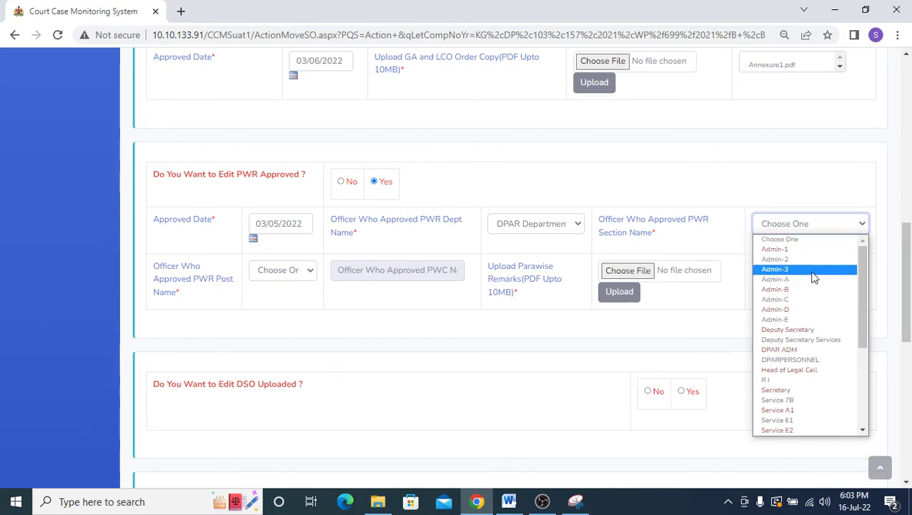
{"action": "scroll", "coordinate": [832, 342], "scroll_direction": "down", "scroll_amount": 3}
{"action": "scroll", "coordinate": [829, 339], "scroll_direction": "up", "scroll_amount": 3}
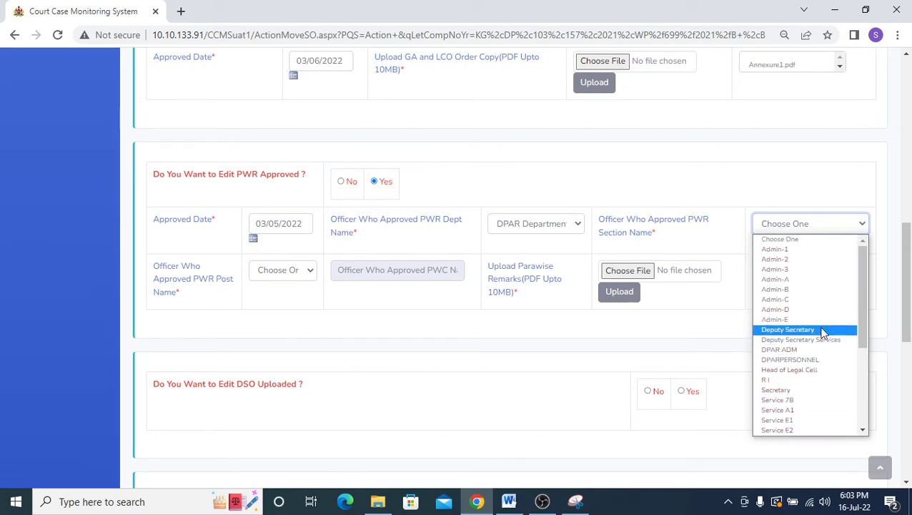
{"action": "left_click", "coordinate": [806, 392]}
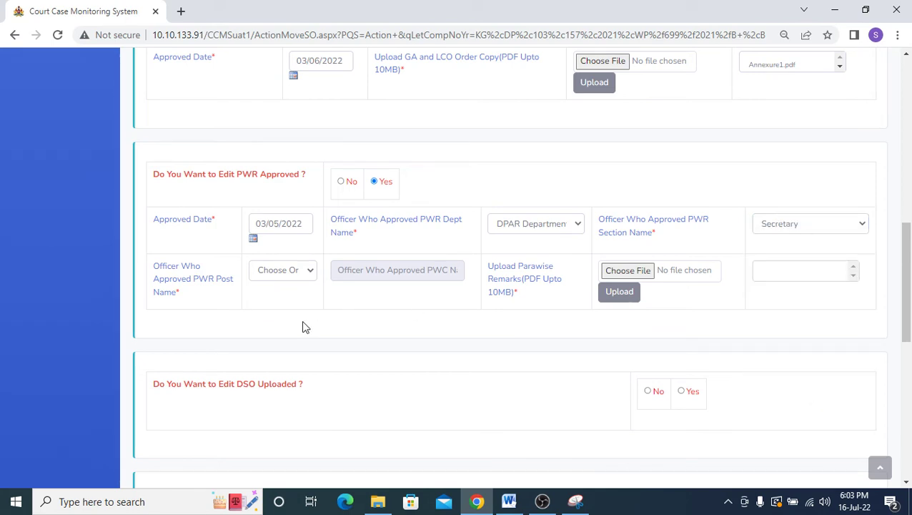
{"action": "left_click", "coordinate": [264, 277]}
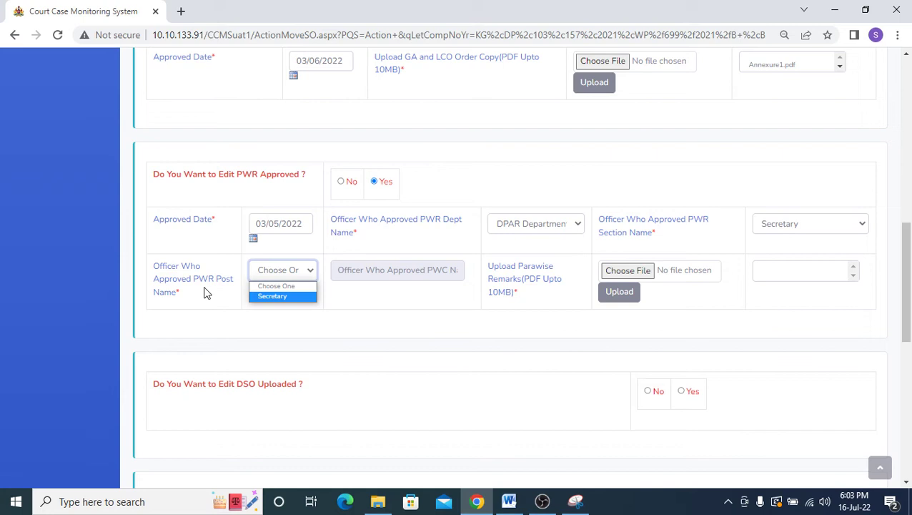
{"action": "left_click", "coordinate": [272, 296]}
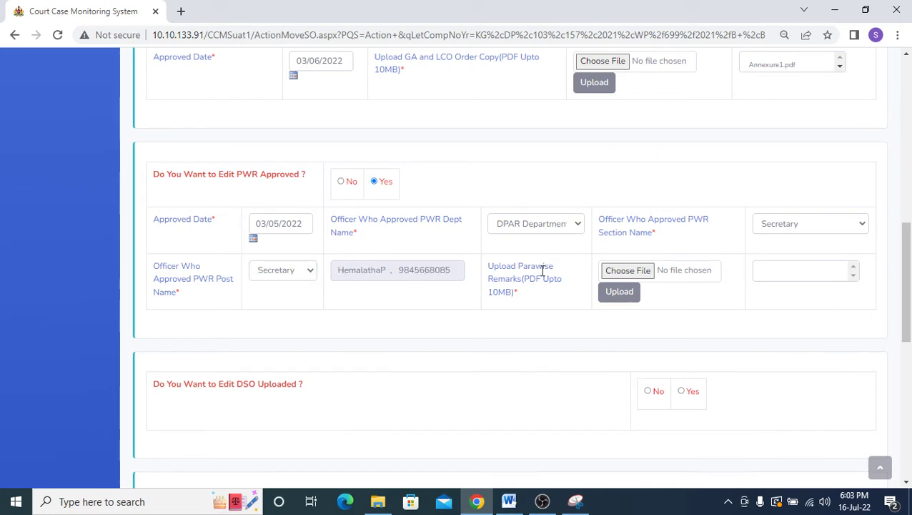
Upload Annexure1.pdf as the parawise remarks copy in the PWR Approved section.
{"action": "left_click", "coordinate": [619, 295]}
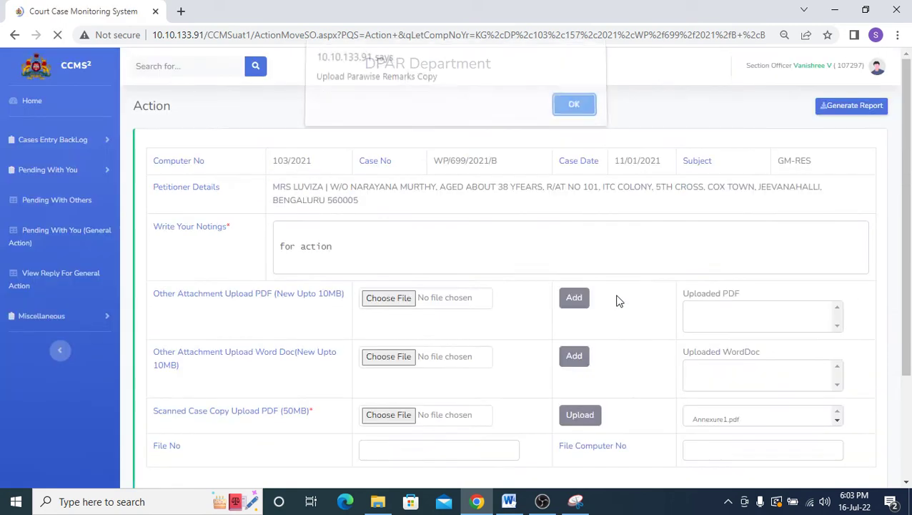
{"action": "left_click", "coordinate": [572, 111]}
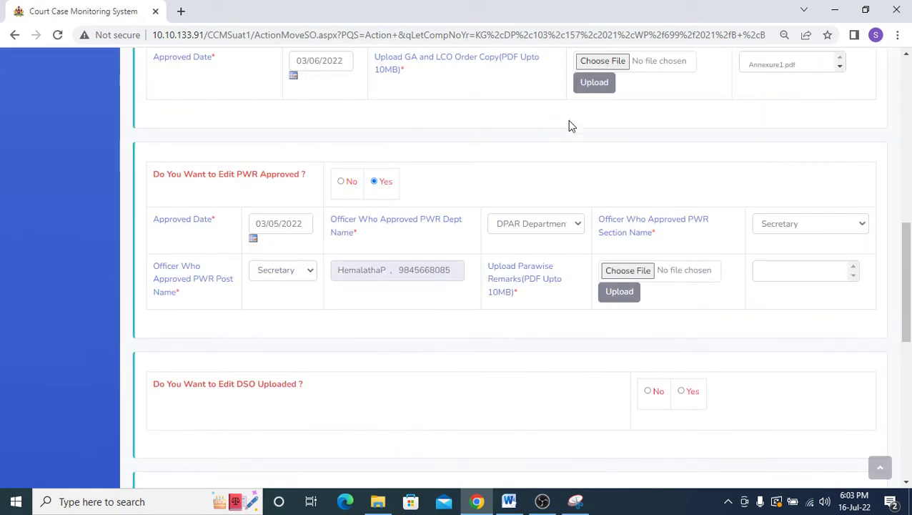
{"action": "left_click", "coordinate": [623, 275]}
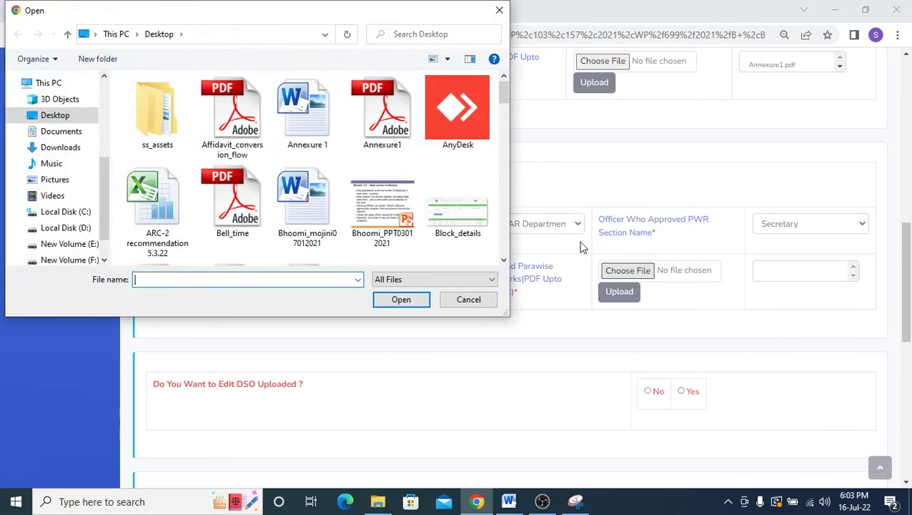
{"action": "double_click", "coordinate": [381, 111]}
{"action": "left_click", "coordinate": [620, 294]}
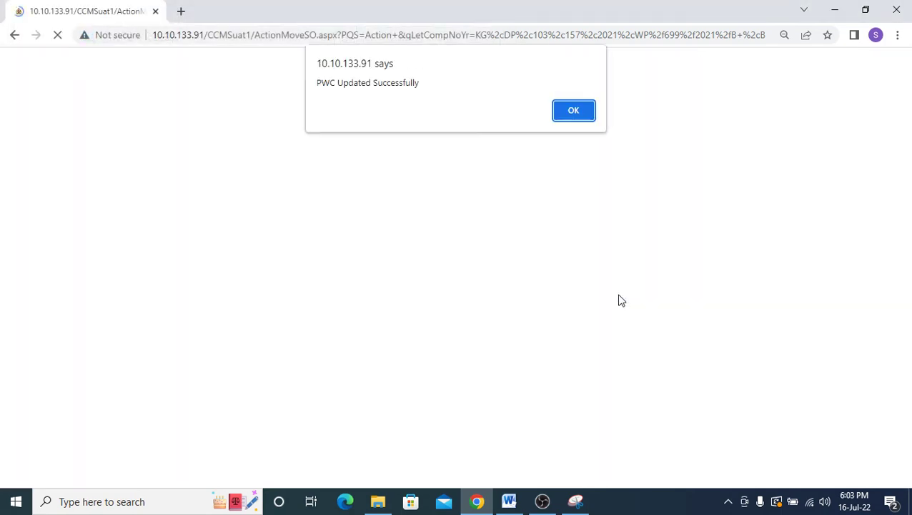
{"action": "left_click", "coordinate": [573, 111]}
Choose No for editing DSO Uploaded, SO Approved and SO Verification Affidavit.
{"action": "scroll", "coordinate": [473, 295], "scroll_direction": "down", "scroll_amount": 2}
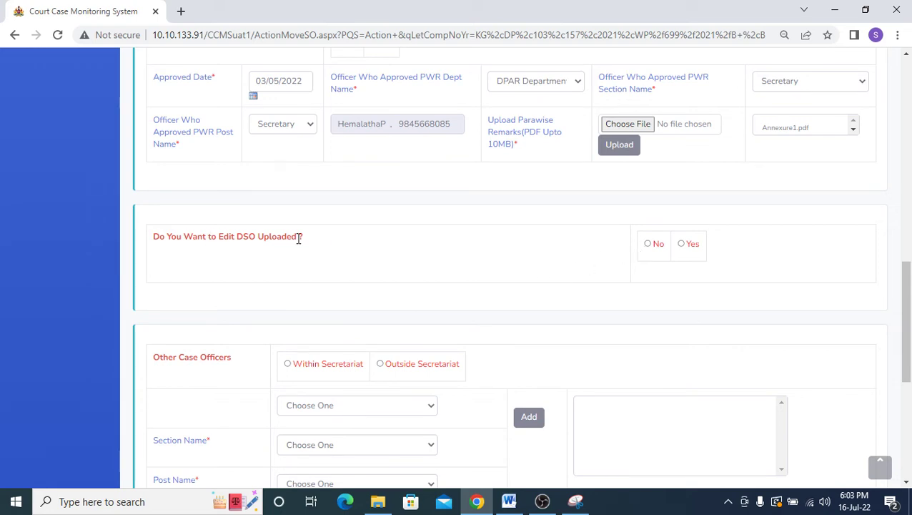
{"action": "left_click", "coordinate": [647, 244]}
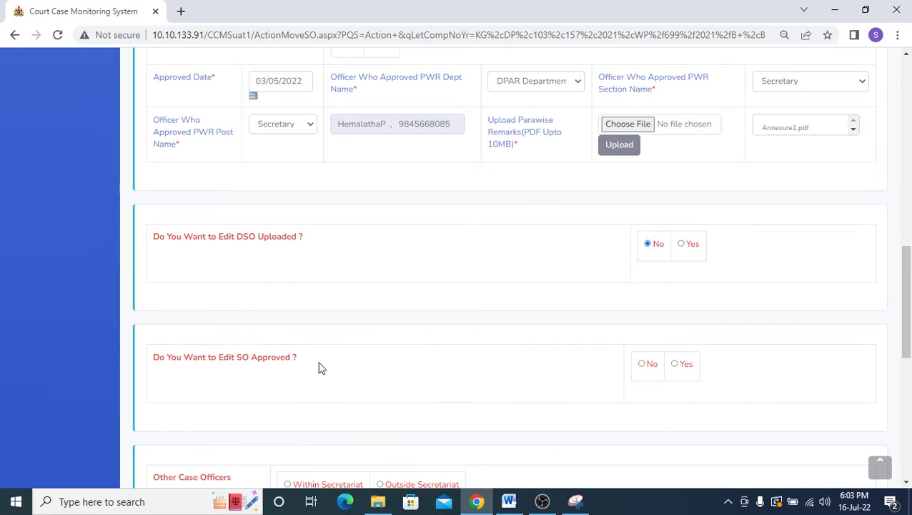
{"action": "left_click", "coordinate": [642, 364]}
{"action": "scroll", "coordinate": [511, 420], "scroll_direction": "down", "scroll_amount": 2}
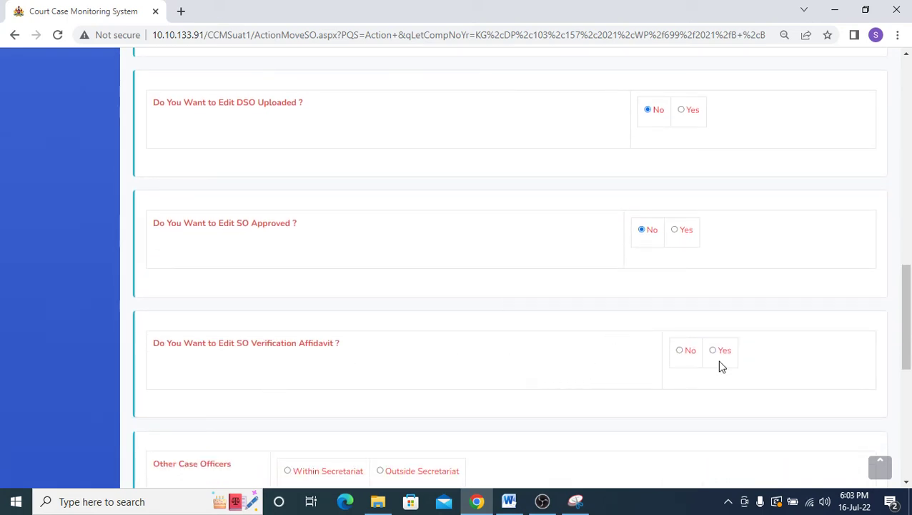
{"action": "left_click", "coordinate": [684, 352]}
Add Deputy Secretary Services from DPAR Department, Within Secretariat, to the other case officers.
{"action": "scroll", "coordinate": [655, 361], "scroll_direction": "down", "scroll_amount": 2}
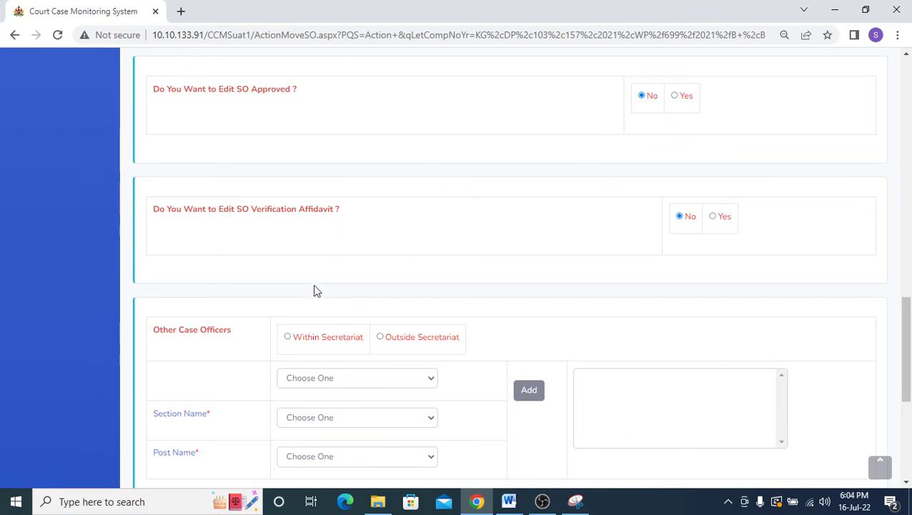
{"action": "scroll", "coordinate": [314, 289], "scroll_direction": "down", "scroll_amount": 1}
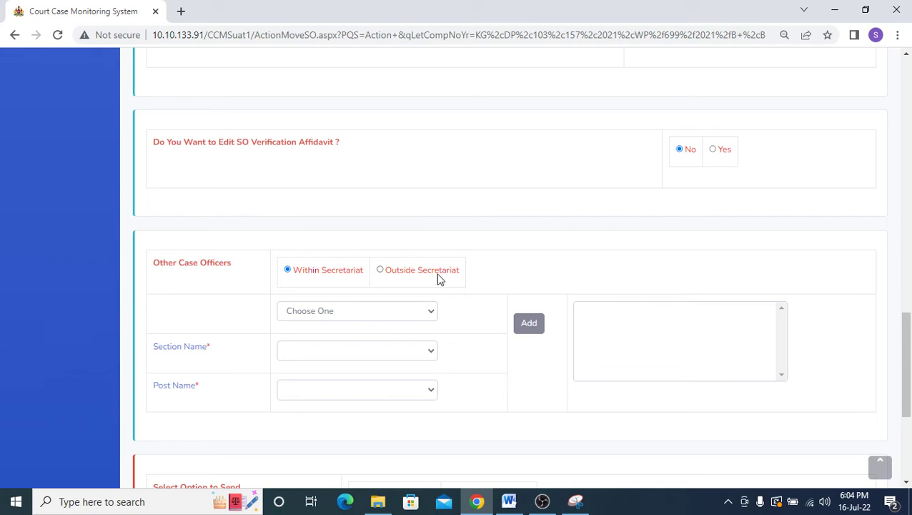
{"action": "left_click", "coordinate": [367, 312]}
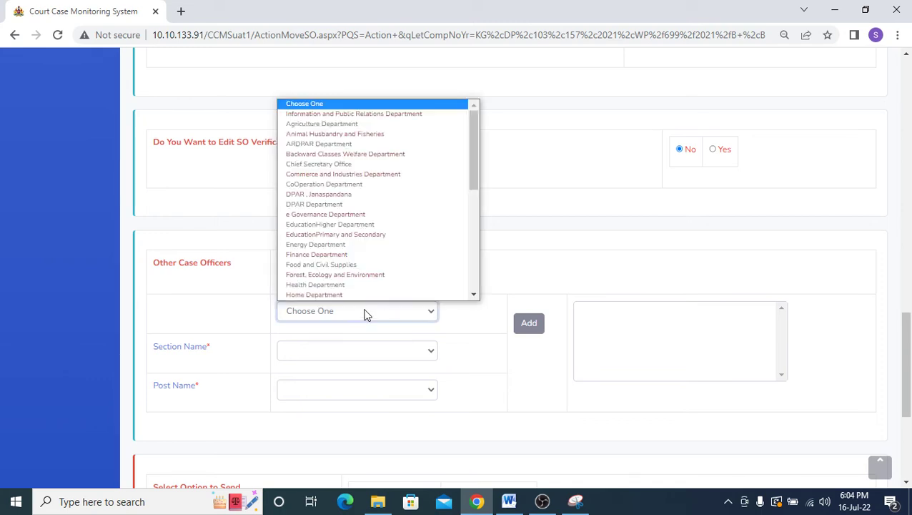
{"action": "left_click", "coordinate": [342, 206]}
{"action": "left_click", "coordinate": [325, 351]}
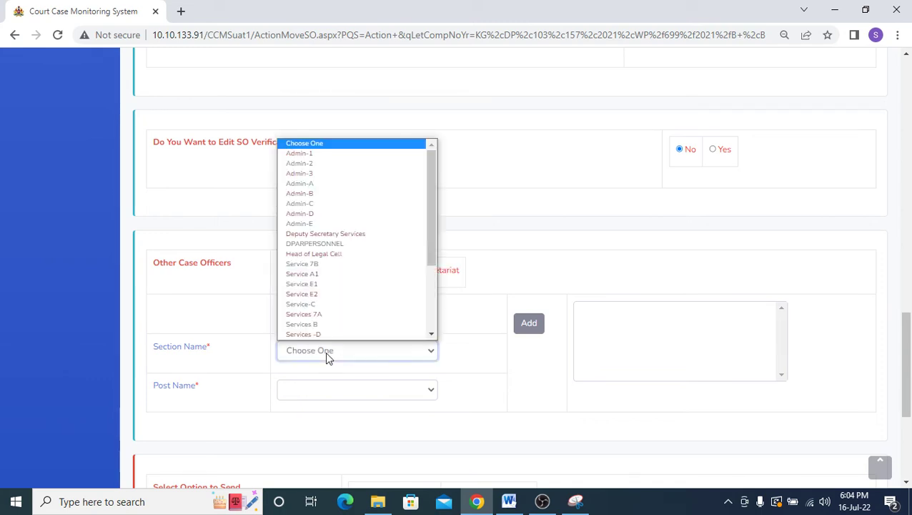
{"action": "left_click", "coordinate": [373, 234]}
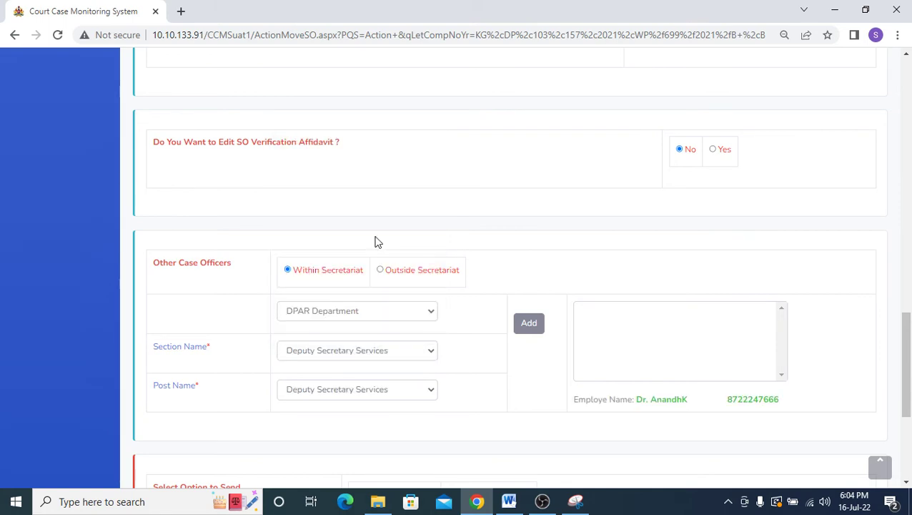
{"action": "left_click", "coordinate": [538, 329]}
Add Head of Legal Cell from DPAR Department to the other case officers.
{"action": "left_click", "coordinate": [386, 358]}
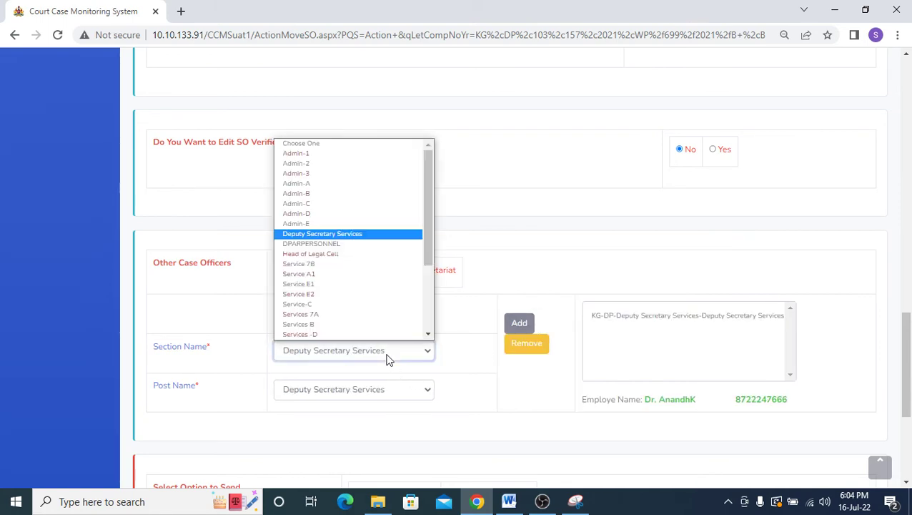
{"action": "left_click", "coordinate": [356, 258]}
{"action": "left_click", "coordinate": [519, 322]}
Add Under Secretary Services-1 from DPAR Department to the other case officers.
{"action": "left_click", "coordinate": [349, 352]}
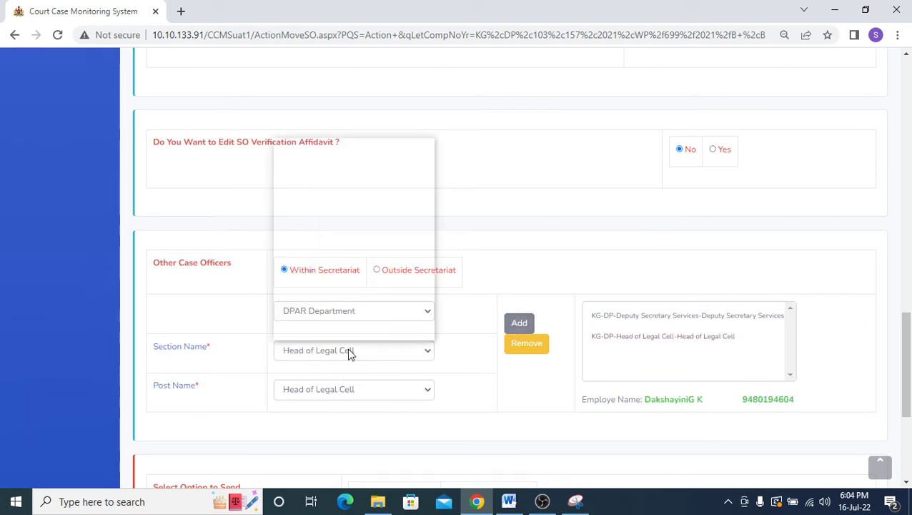
{"action": "scroll", "coordinate": [429, 286], "scroll_direction": "down", "scroll_amount": 1}
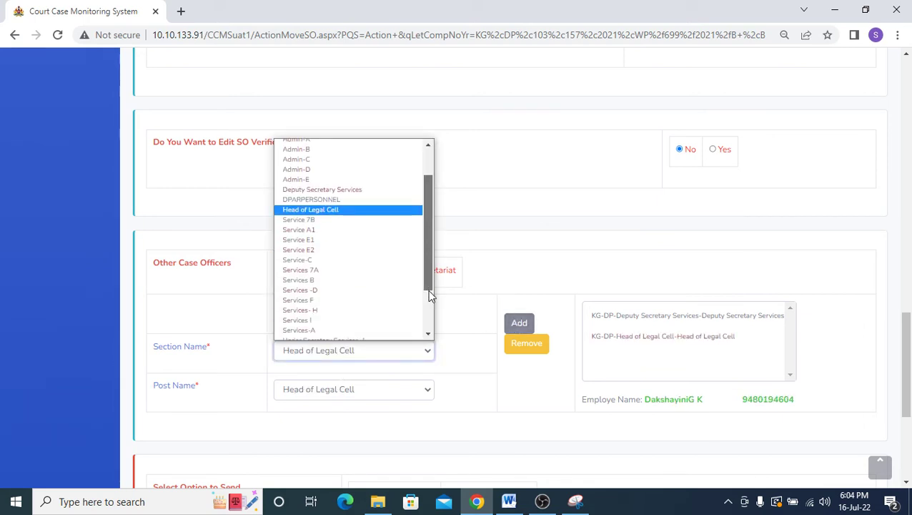
{"action": "left_click_drag", "start_coordinate": [432, 295], "coordinate": [428, 322]}
{"action": "left_click", "coordinate": [383, 275]}
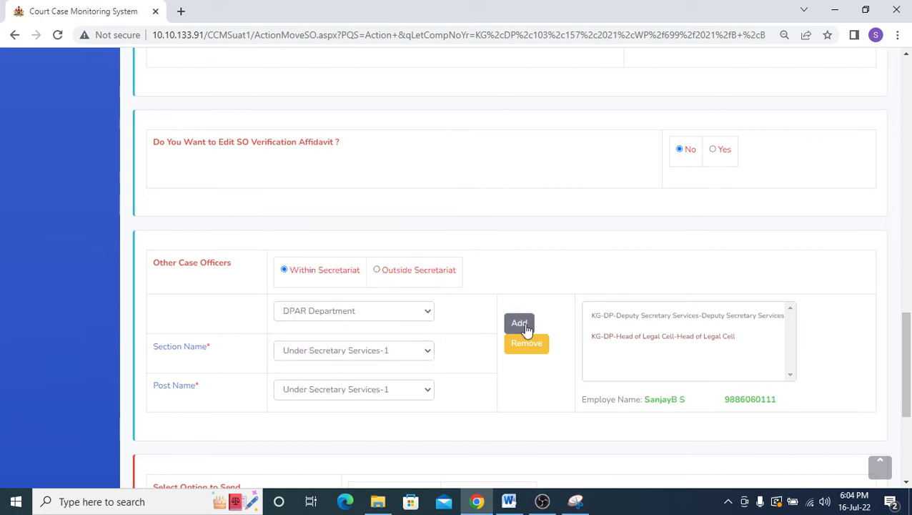
{"action": "left_click", "coordinate": [522, 325]}
Save and send the case within the secretariat to Under Secretary Services-1 in the DPAR Department.
{"action": "scroll", "coordinate": [159, 356], "scroll_direction": "up", "scroll_amount": 2}
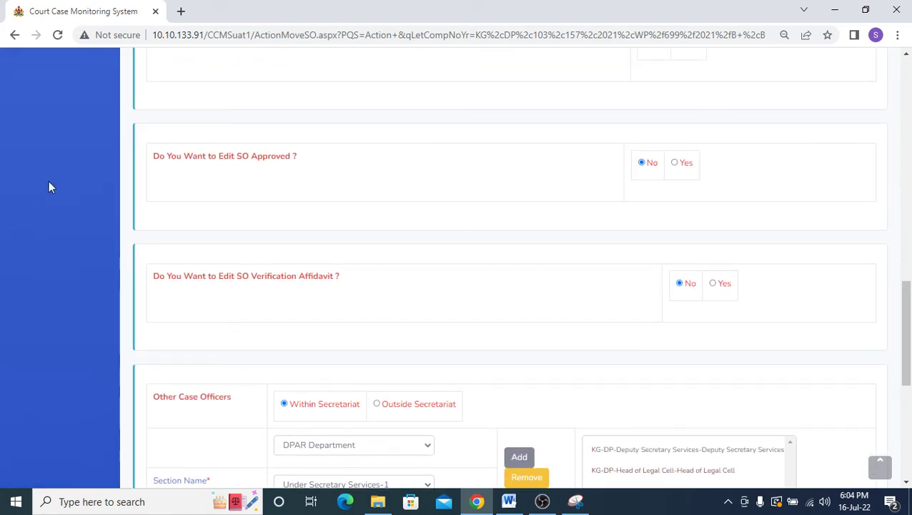
{"action": "scroll", "coordinate": [283, 424], "scroll_direction": "down", "scroll_amount": 3}
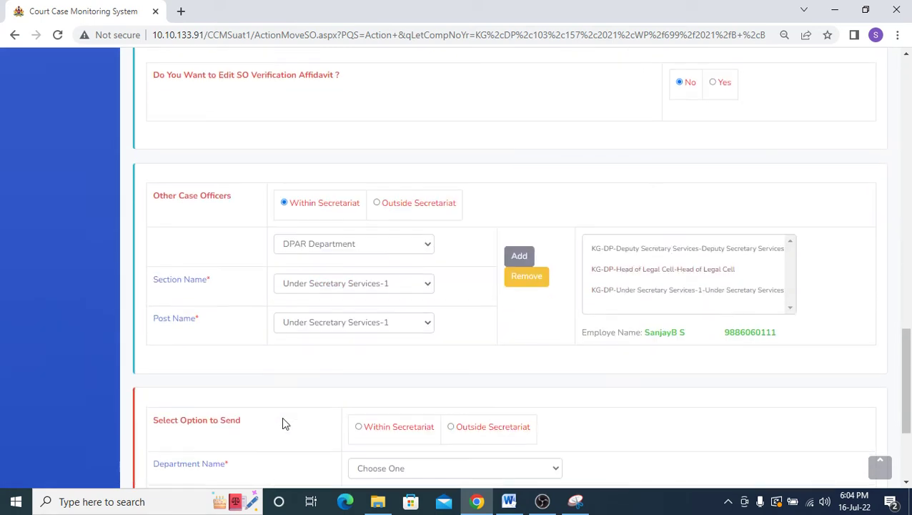
{"action": "scroll", "coordinate": [283, 424], "scroll_direction": "down", "scroll_amount": 1}
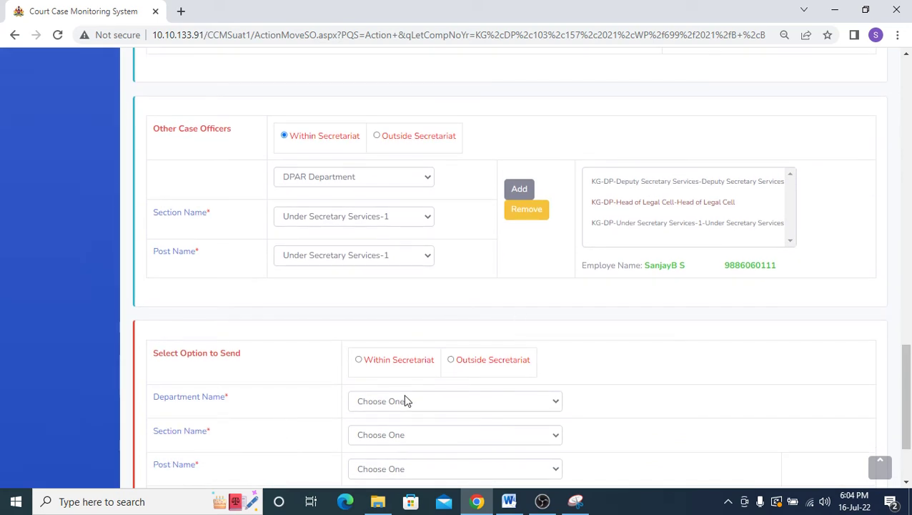
{"action": "scroll", "coordinate": [406, 401], "scroll_direction": "down", "scroll_amount": 2}
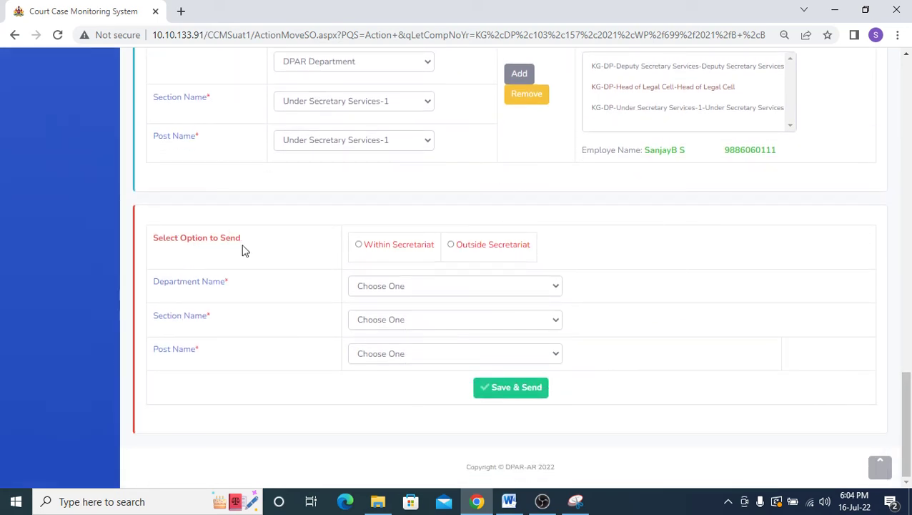
{"action": "left_click", "coordinate": [381, 247]}
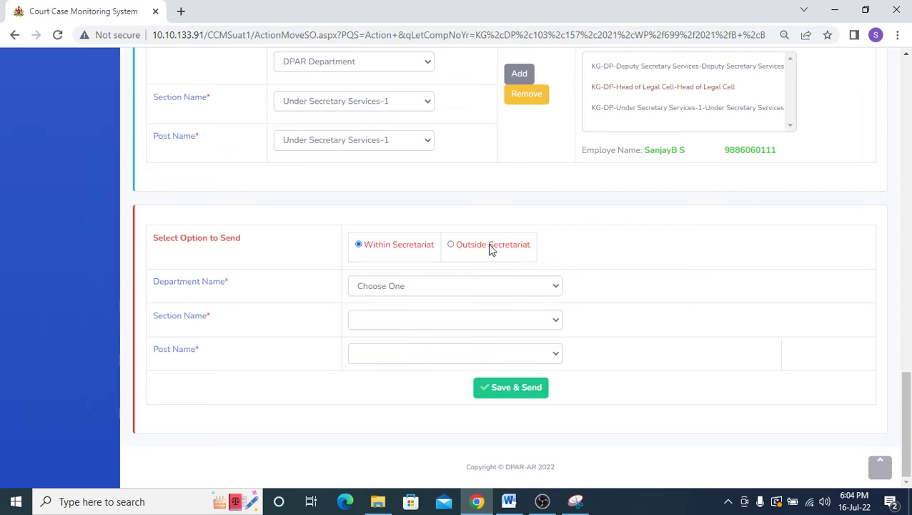
{"action": "left_click", "coordinate": [393, 285]}
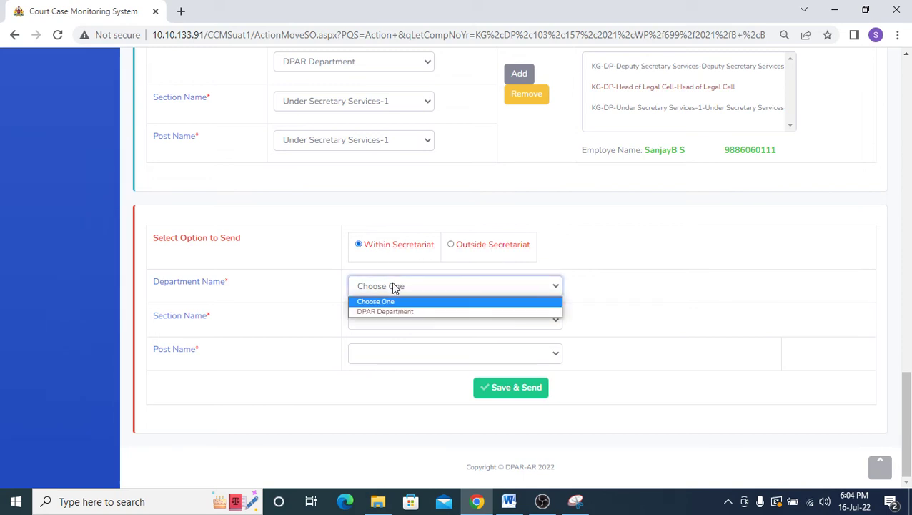
{"action": "left_click", "coordinate": [393, 313]}
{"action": "left_click", "coordinate": [395, 319]}
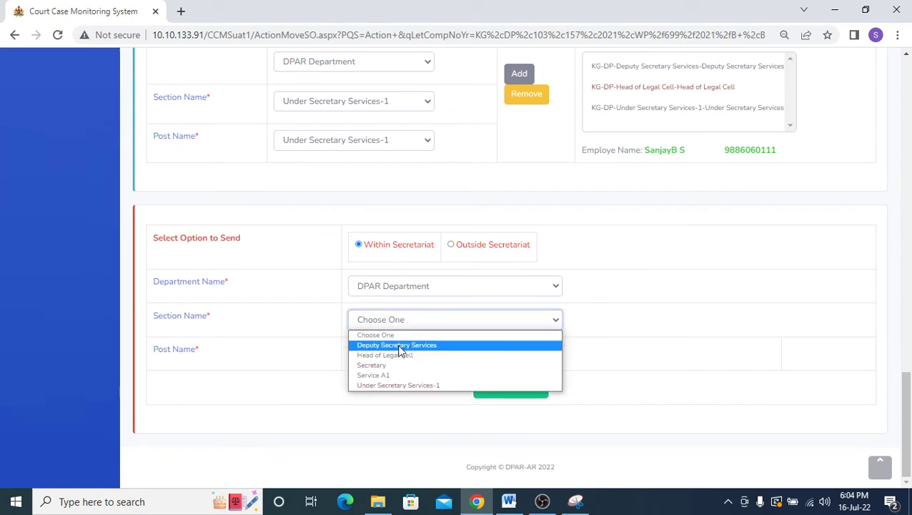
{"action": "left_click", "coordinate": [429, 386]}
{"action": "left_click", "coordinate": [503, 397]}
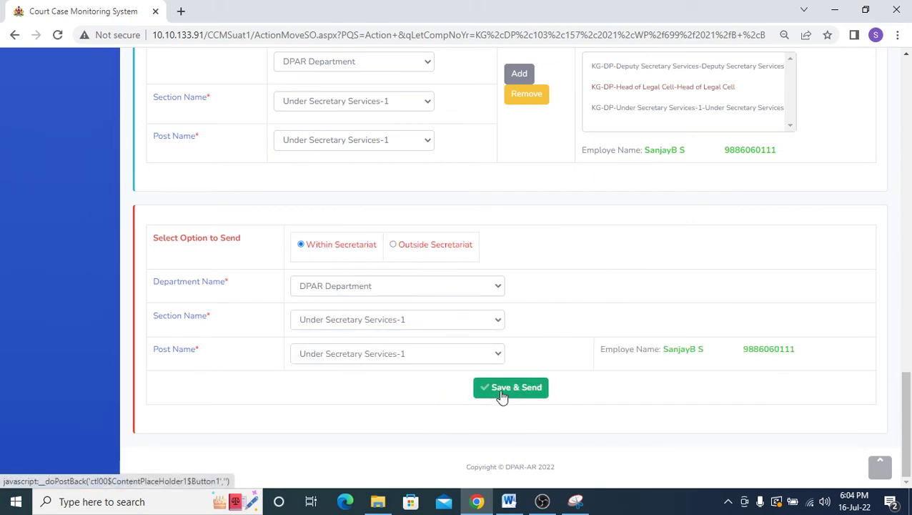
{"action": "left_click", "coordinate": [573, 150]}
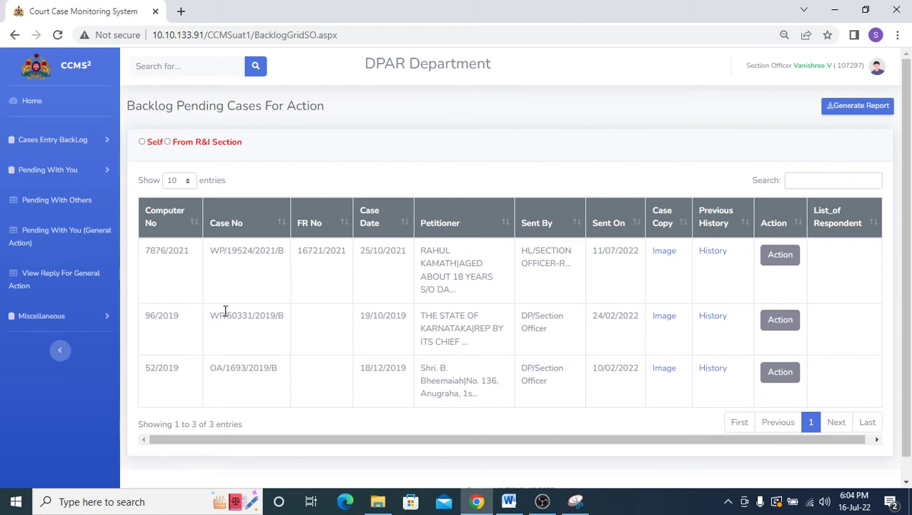
View the backlog pending cases filtered by Self and by From R&I Section, finishing on Self.
{"action": "left_click", "coordinate": [142, 143]}
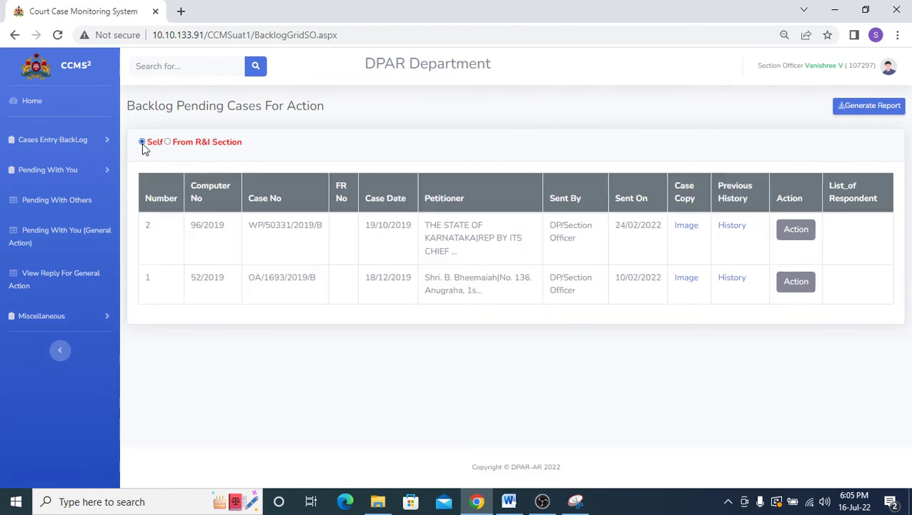
{"action": "left_click", "coordinate": [184, 147]}
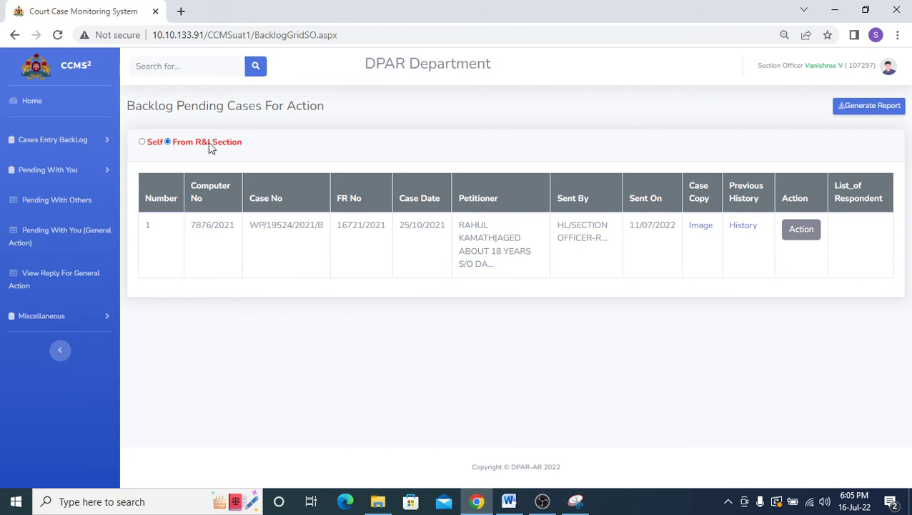
{"action": "left_click", "coordinate": [155, 143]}
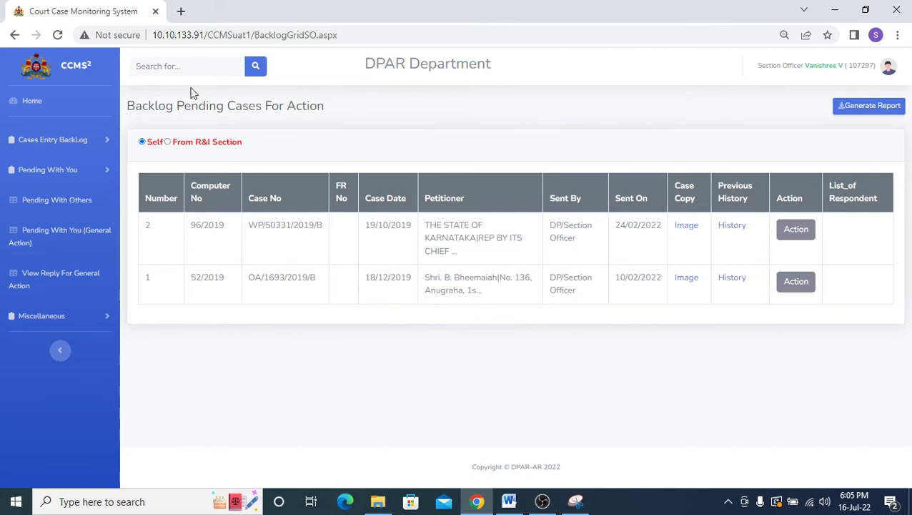
Search the system's cases for 800 and review the movement history of case WP/800/2022/B.
{"action": "left_click", "coordinate": [178, 66]}
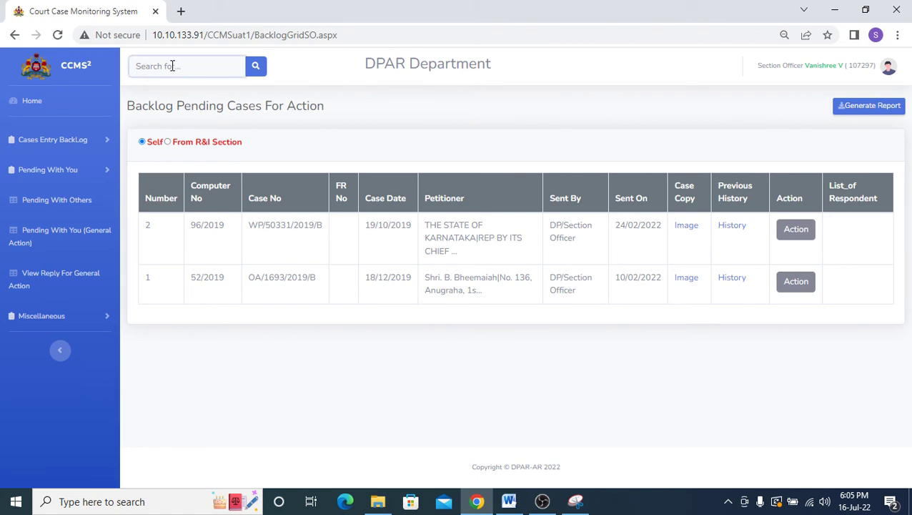
{"action": "type", "text": "800"}
{"action": "left_click", "coordinate": [256, 66]}
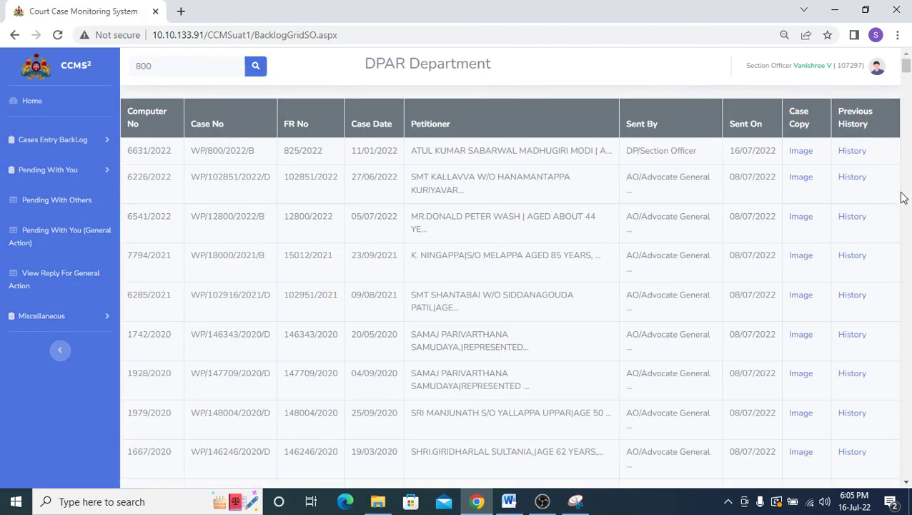
{"action": "left_click", "coordinate": [852, 151]}
{"action": "scroll", "coordinate": [677, 407], "scroll_direction": "down", "scroll_amount": 2}
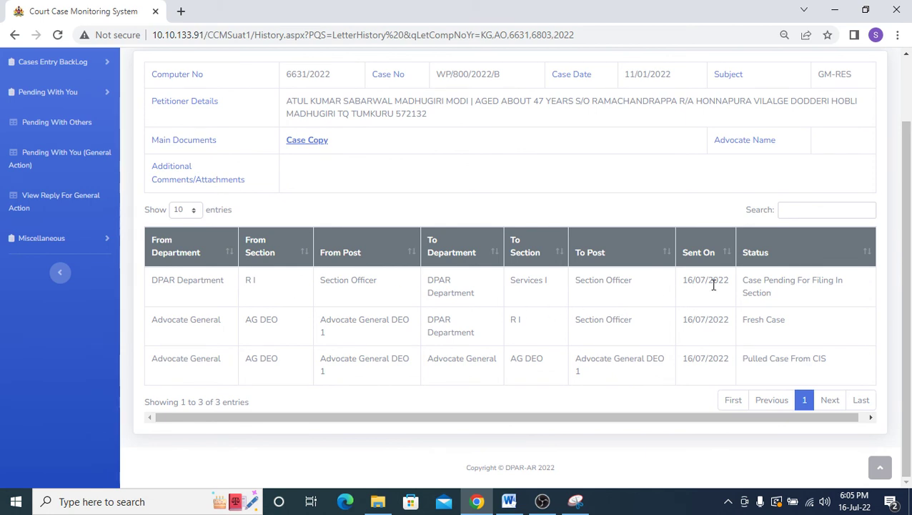
{"action": "scroll", "coordinate": [143, 366], "scroll_direction": "up", "scroll_amount": 1}
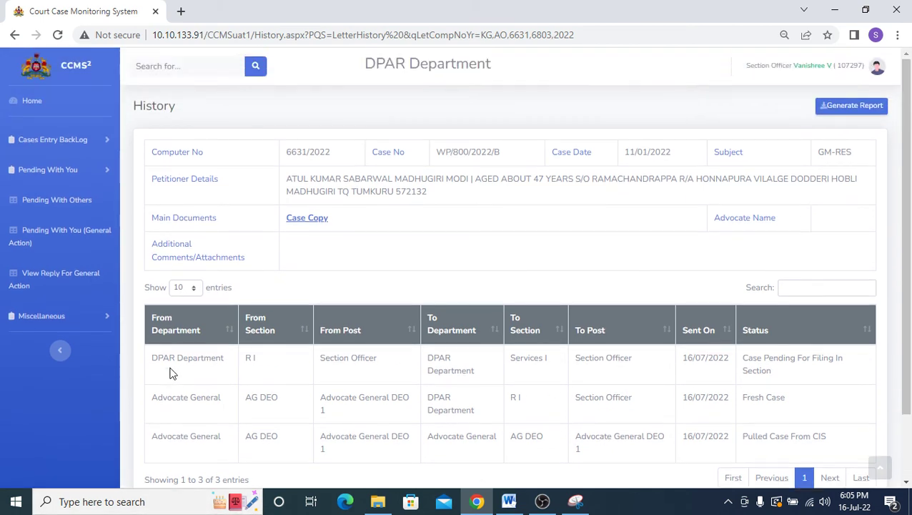
Open the backlog list for action on pulled cases and filter its entries by 50.
{"action": "left_click", "coordinate": [35, 141]}
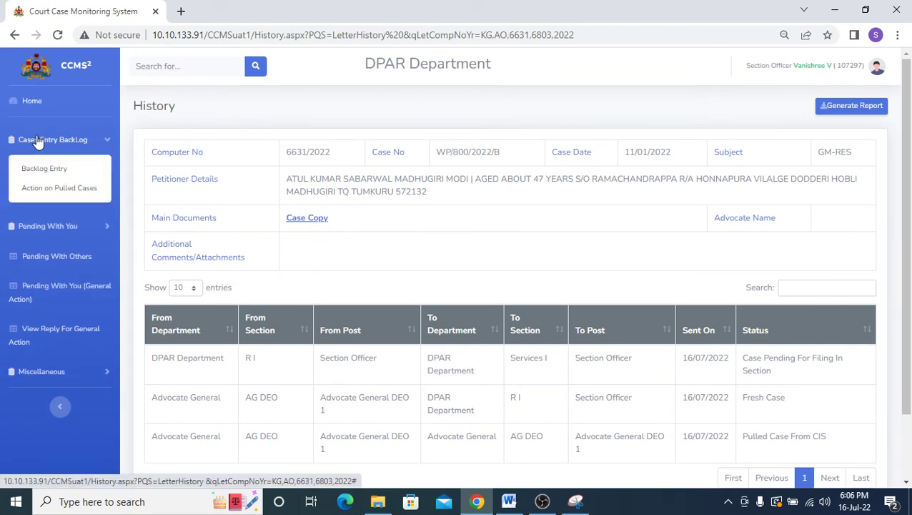
{"action": "left_click", "coordinate": [57, 188]}
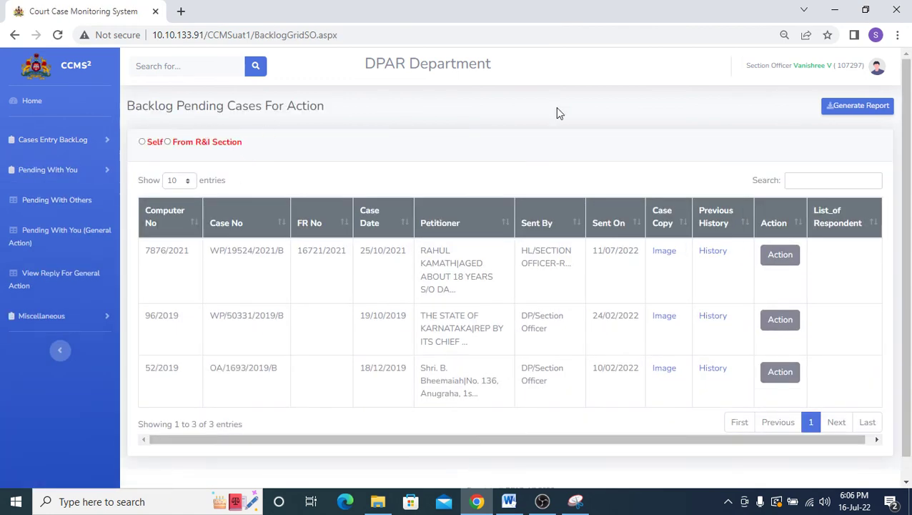
{"action": "left_click", "coordinate": [821, 179]}
{"action": "type", "text": "50"}
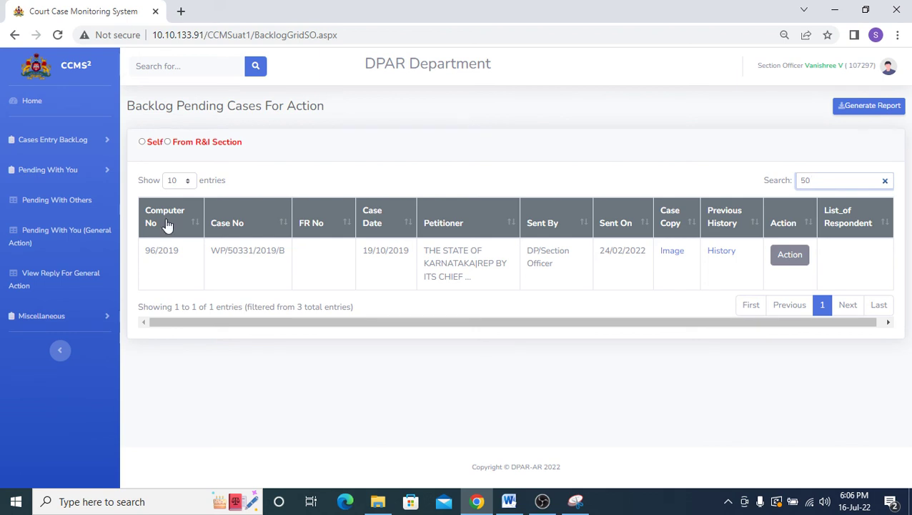
Return to the home dashboard and log out of the current session.
{"action": "left_click", "coordinate": [29, 101]}
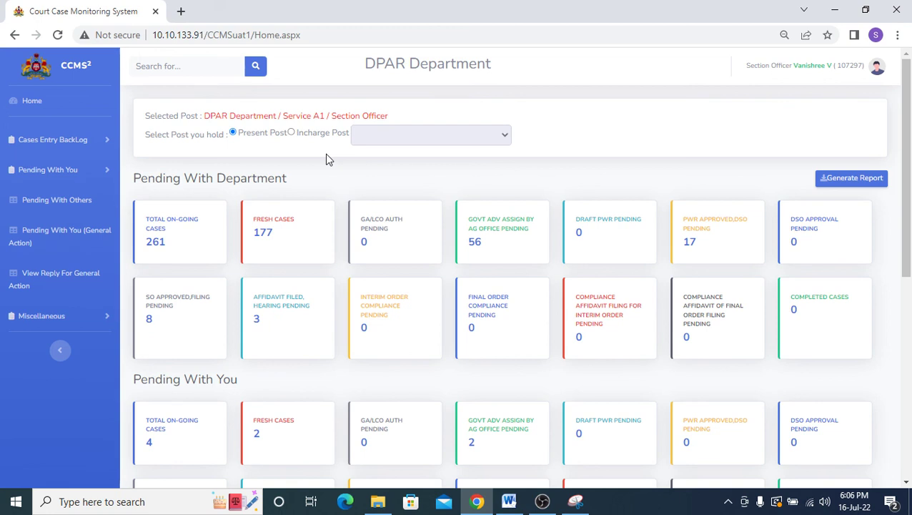
{"action": "left_click", "coordinate": [878, 71]}
{"action": "left_click", "coordinate": [846, 100]}
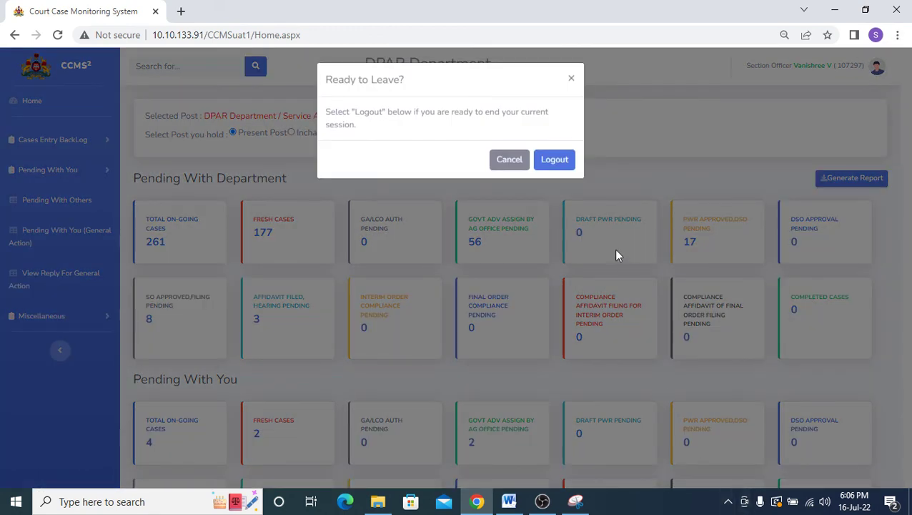
{"action": "left_click", "coordinate": [562, 163]}
{"action": "left_click", "coordinate": [729, 501]}
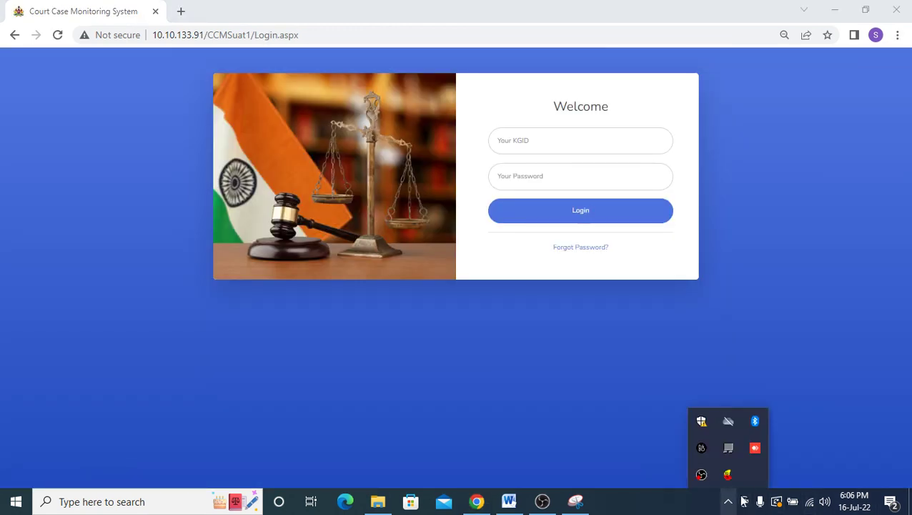
{"action": "right_click", "coordinate": [702, 475]}
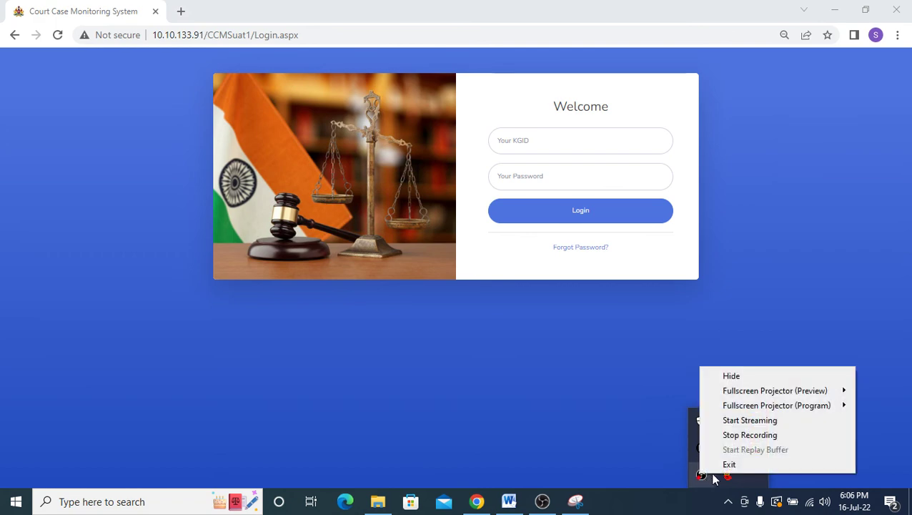